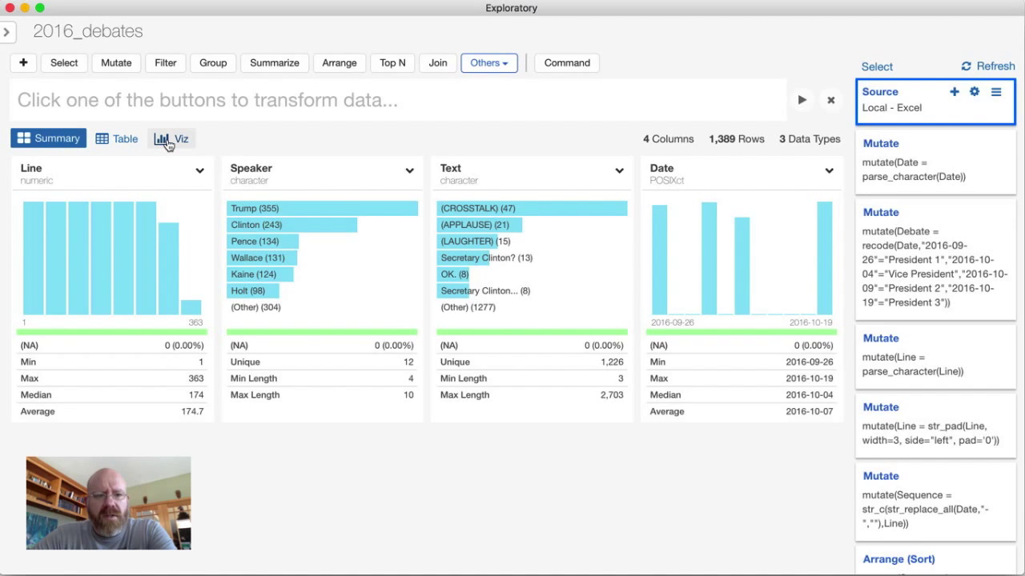
Examine the source debate data in table form across its columns, and return to the column summary
click(116, 141)
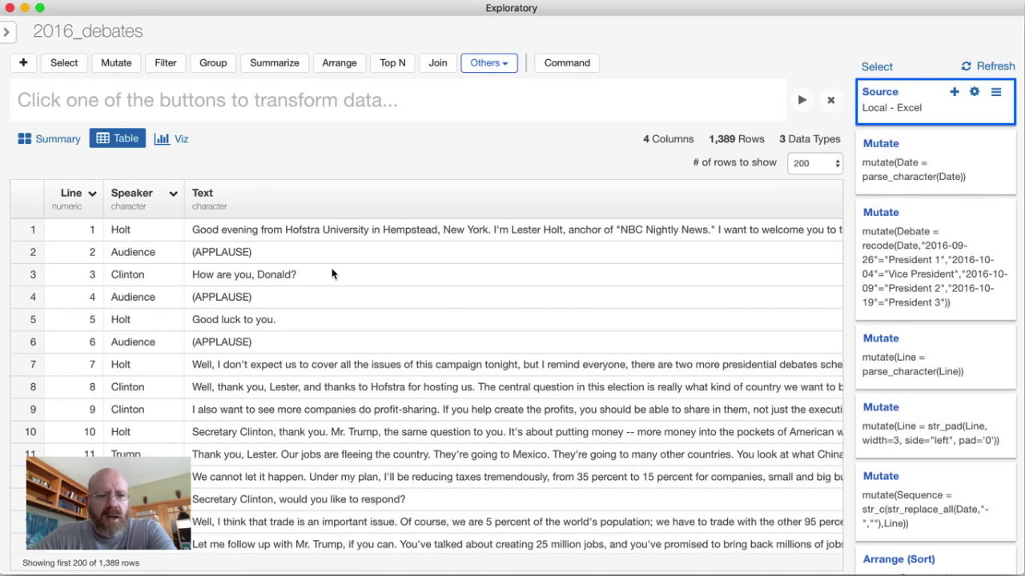
scroll(332, 274, right, 5)
scroll(333, 273, left, 5)
scroll(332, 274, right, 5)
scroll(333, 274, left, 5)
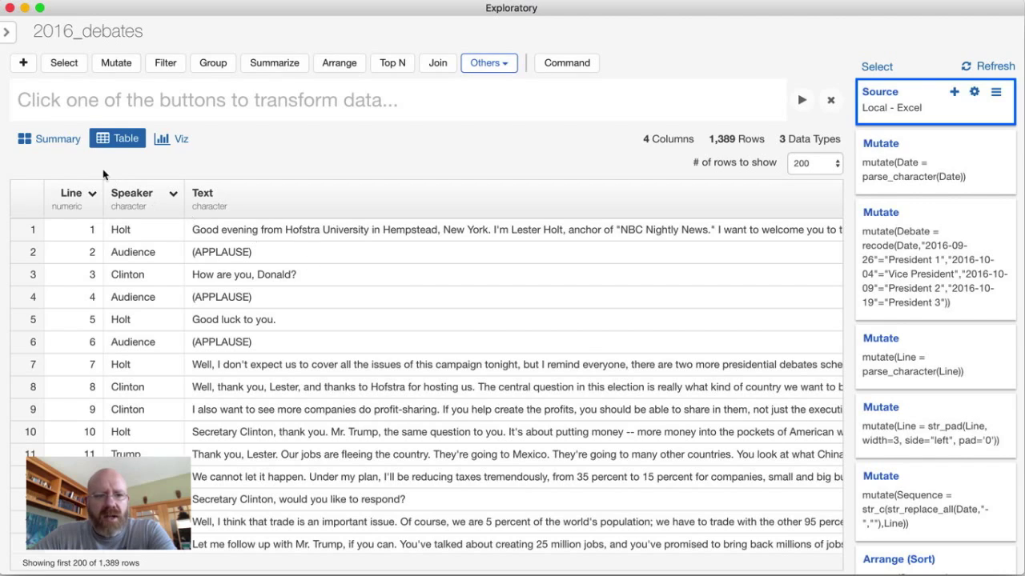
click(59, 141)
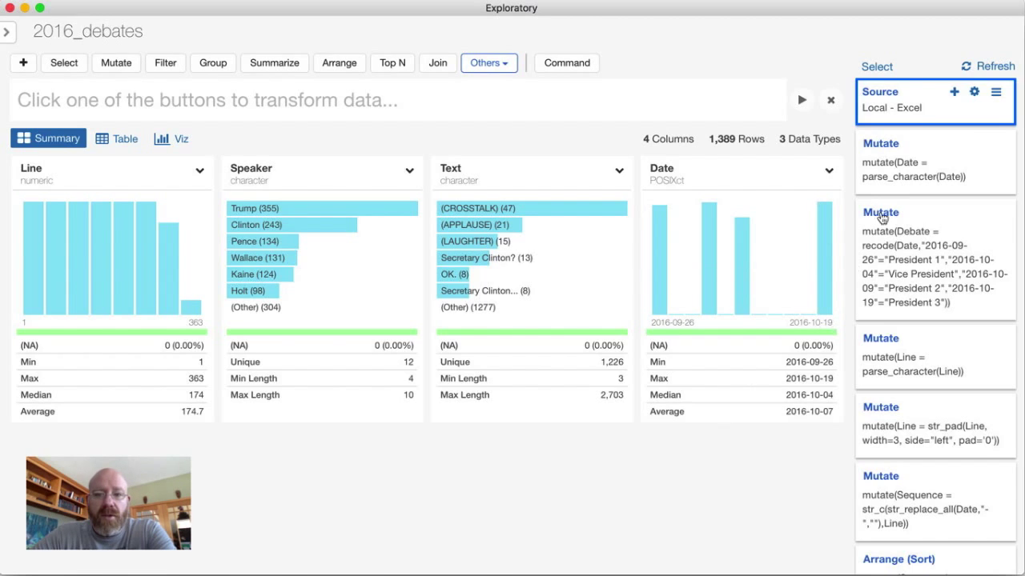
Compare the Date column before and after its parse_character conversion, and inspect the step that recodes Date into Debate
click(901, 168)
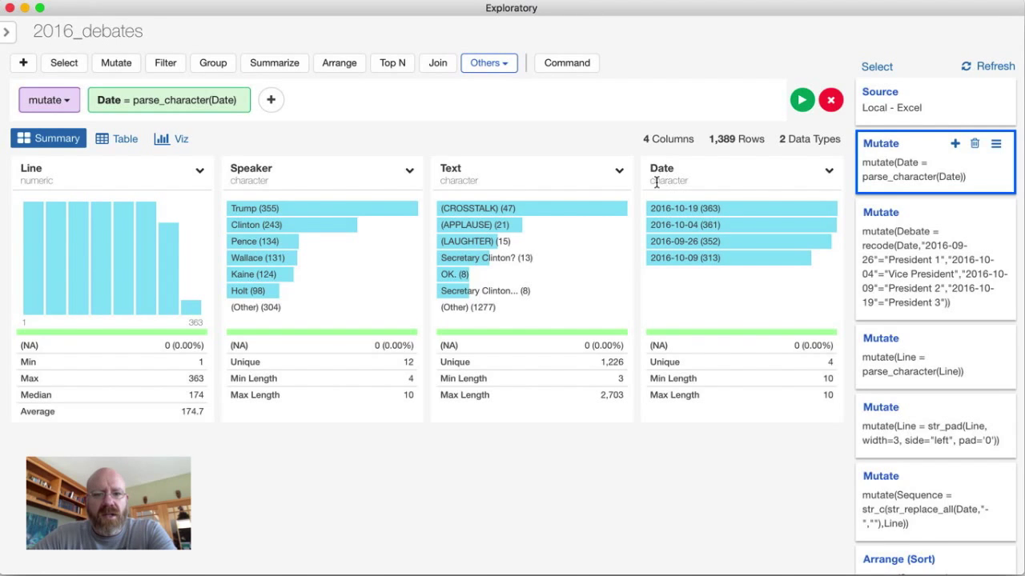
click(921, 106)
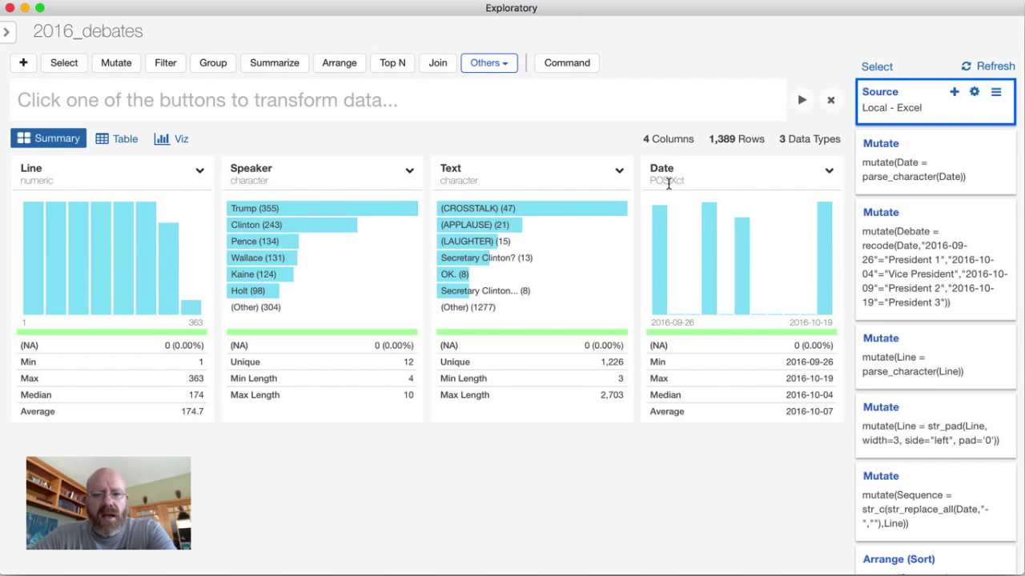
click(920, 175)
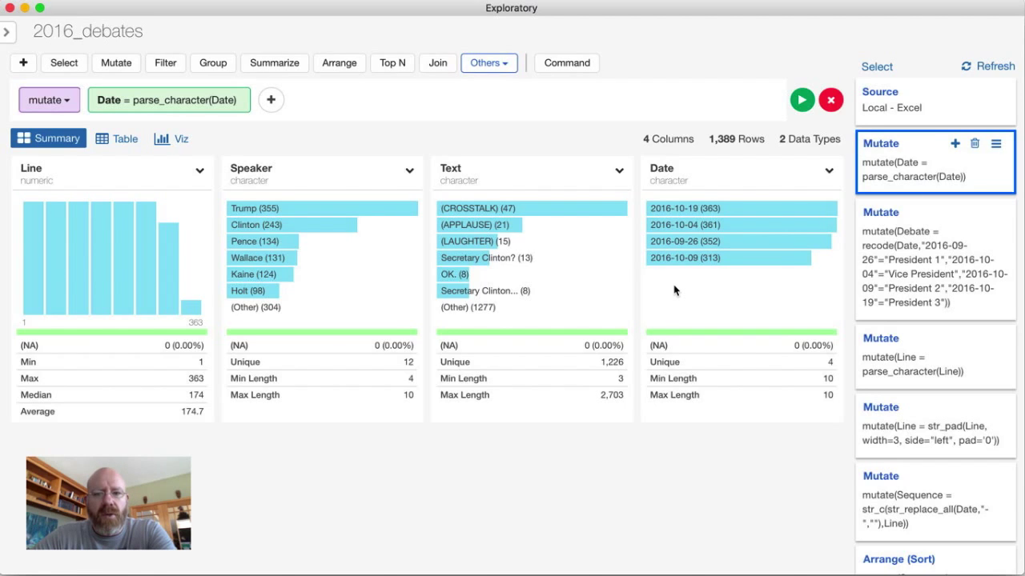
click(892, 270)
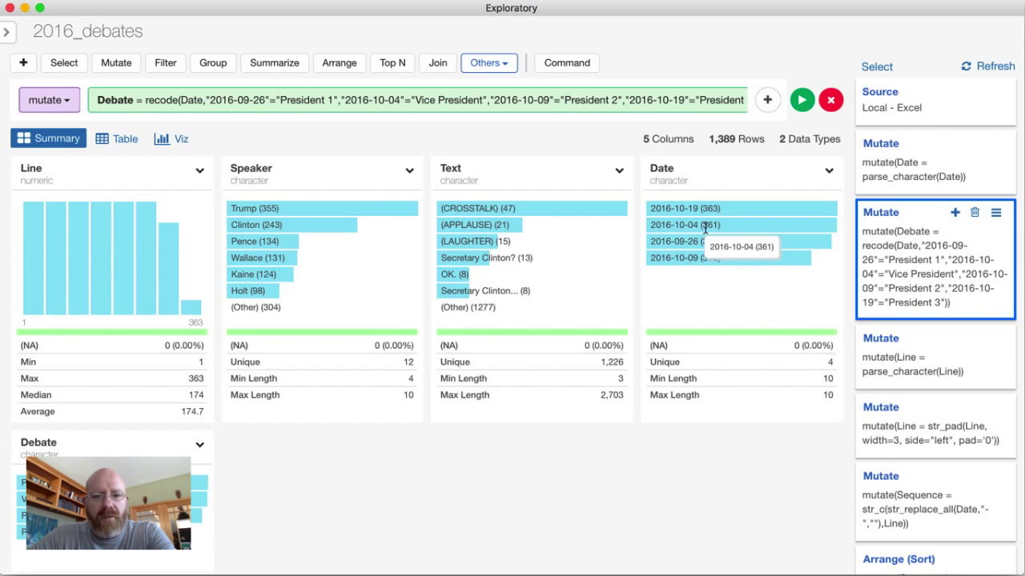
Inspect the steps that convert Line to character, pad it with str_pad, and build the Sequence column from Date and Line
click(907, 366)
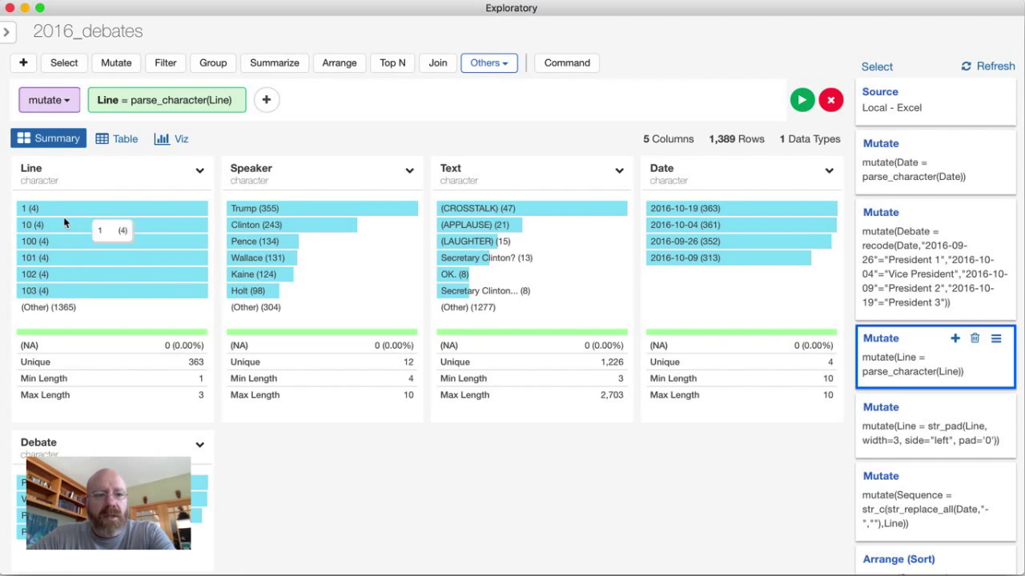
click(922, 435)
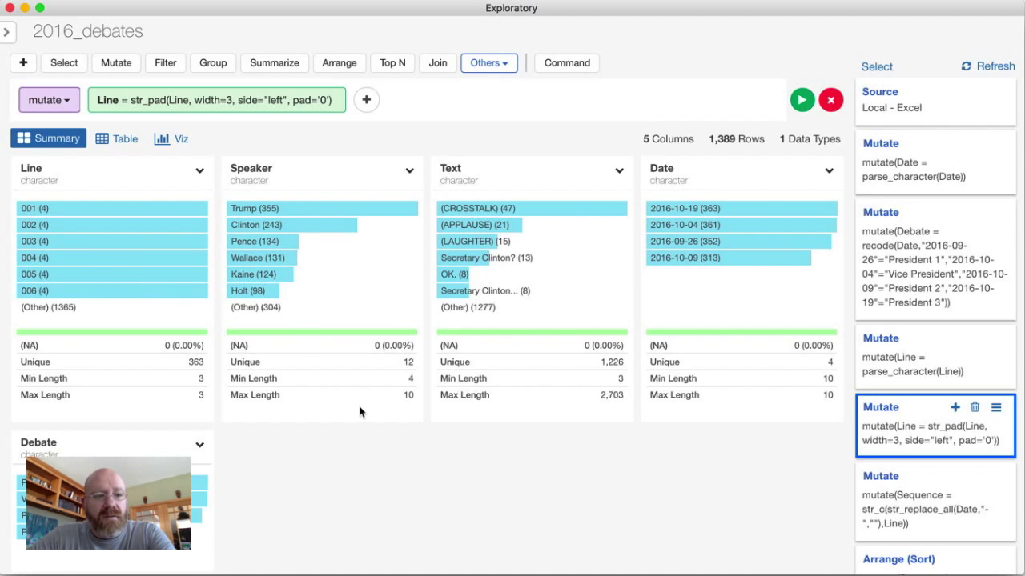
click(887, 503)
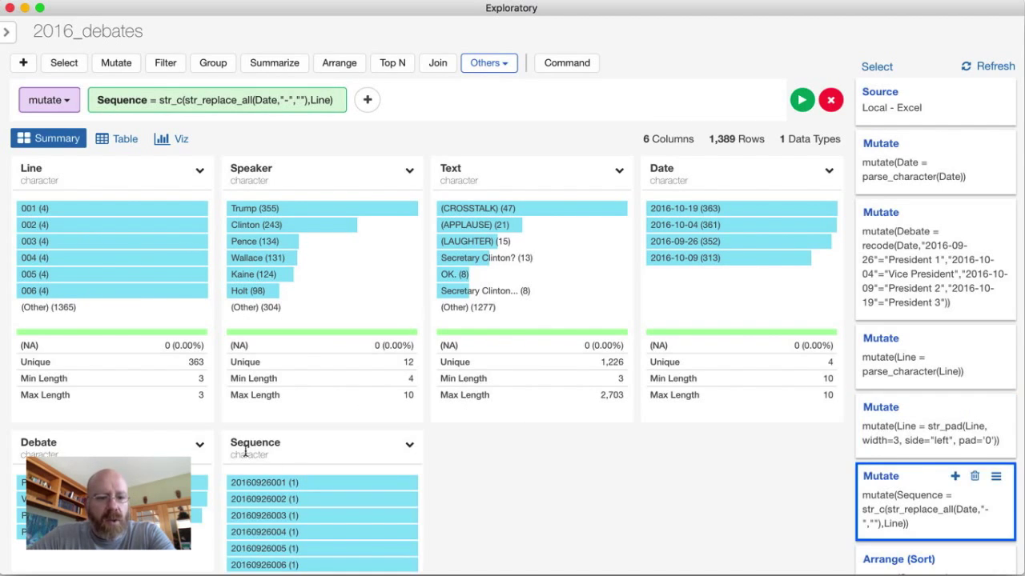
scroll(269, 464, down, 4)
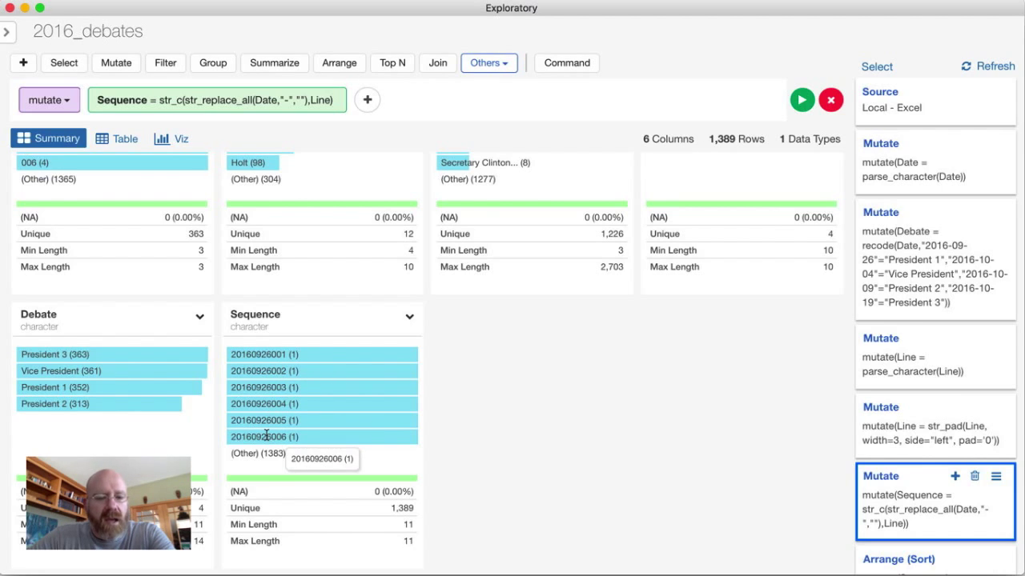
scroll(886, 435, down, 2)
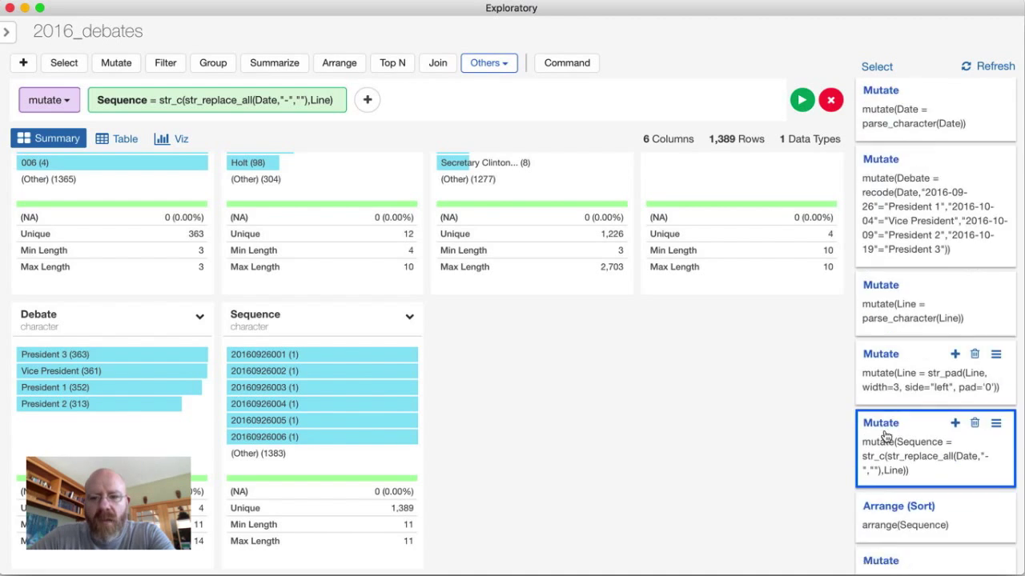
Inspect the steps that sort by Sequence, extract it as numeric, and calculate PriorSequence and NextSequence
scroll(886, 435, down, 10)
click(908, 141)
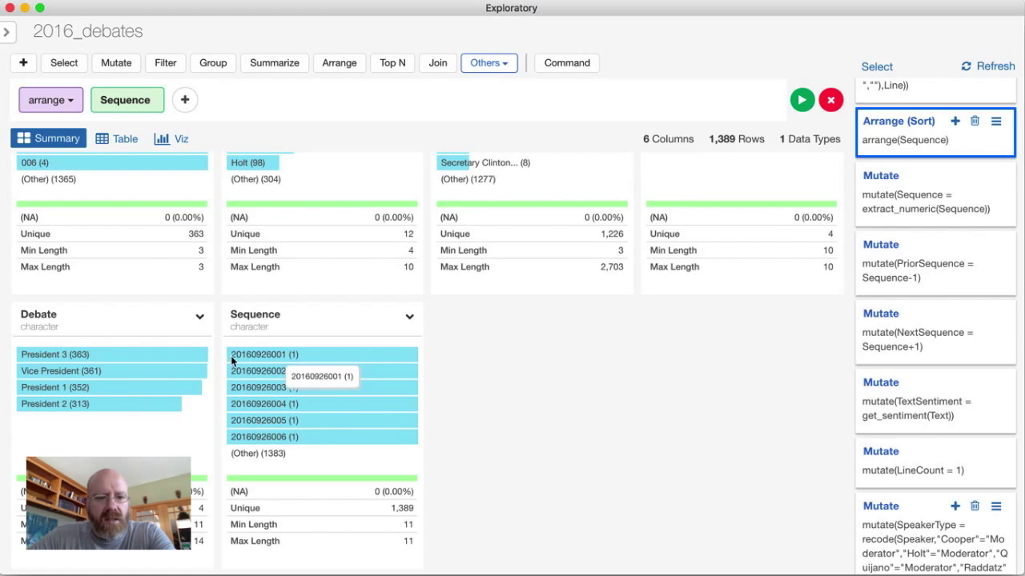
click(912, 211)
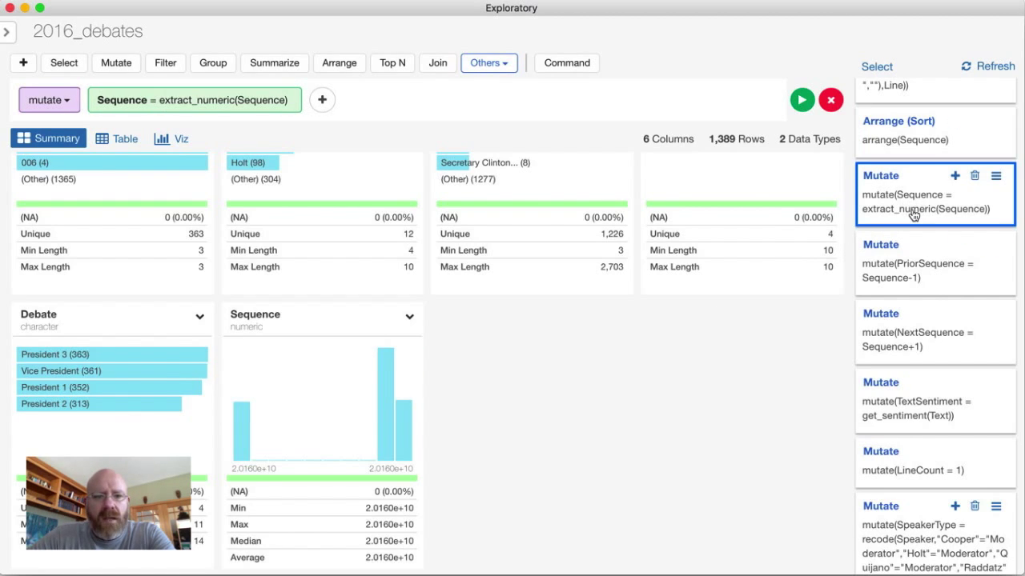
click(918, 269)
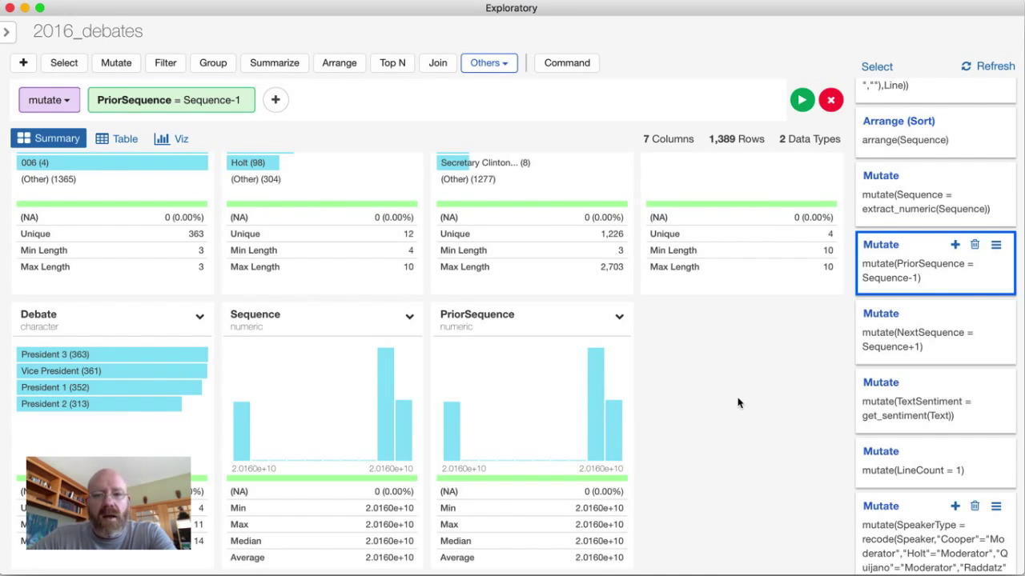
click(895, 339)
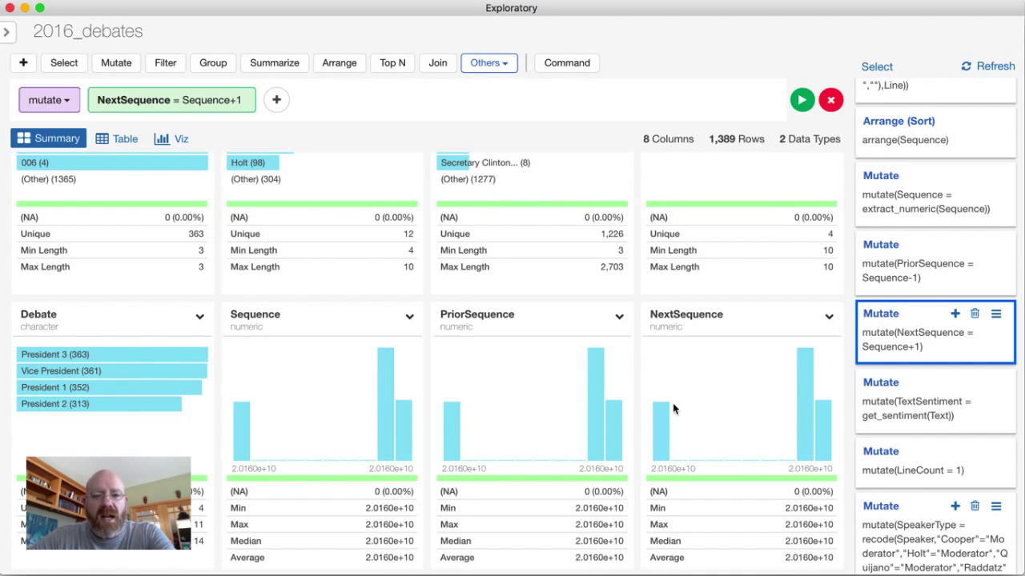
Examine the steps that create the TextSentiment, LineCount and SpeakerType columns, along with their column summaries
click(901, 410)
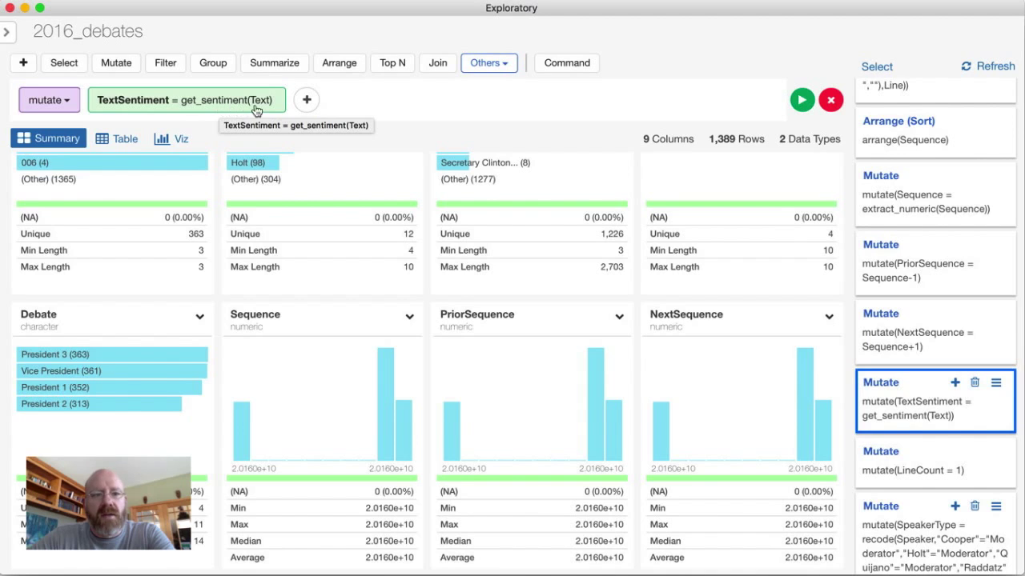
scroll(528, 378, down, 5)
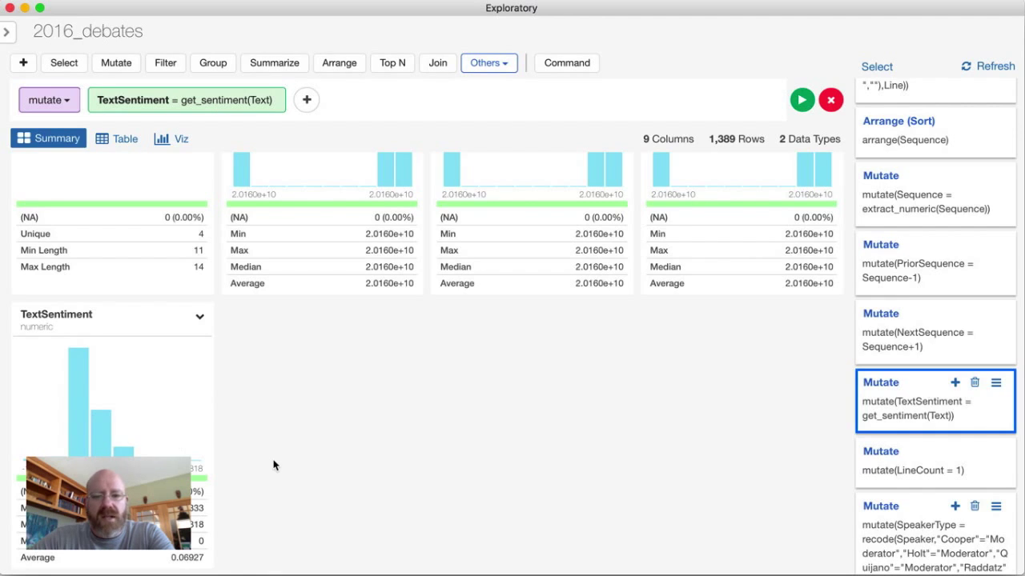
click(903, 457)
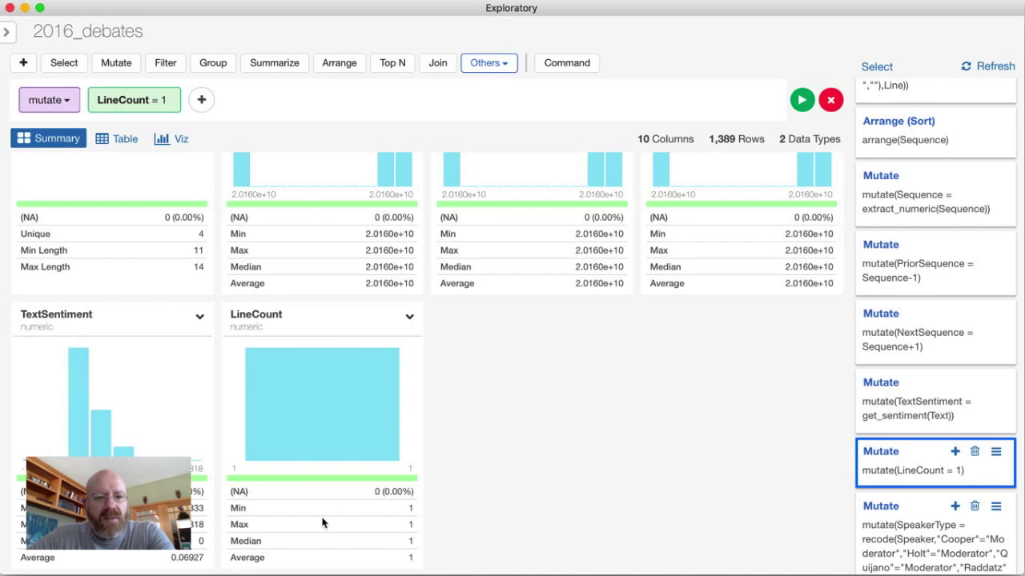
mouse_move(323, 420)
scroll(897, 465, down, 3)
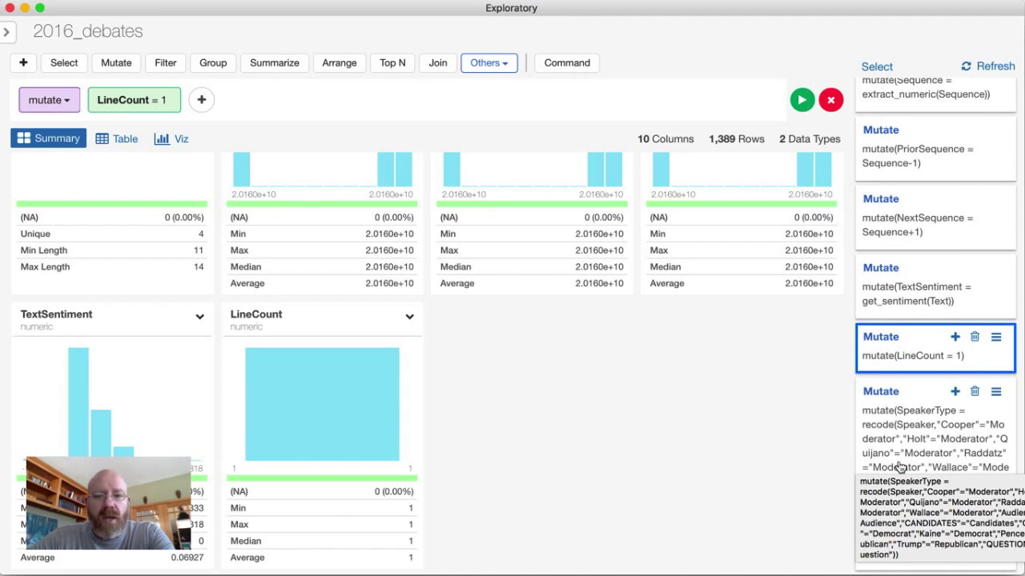
click(897, 400)
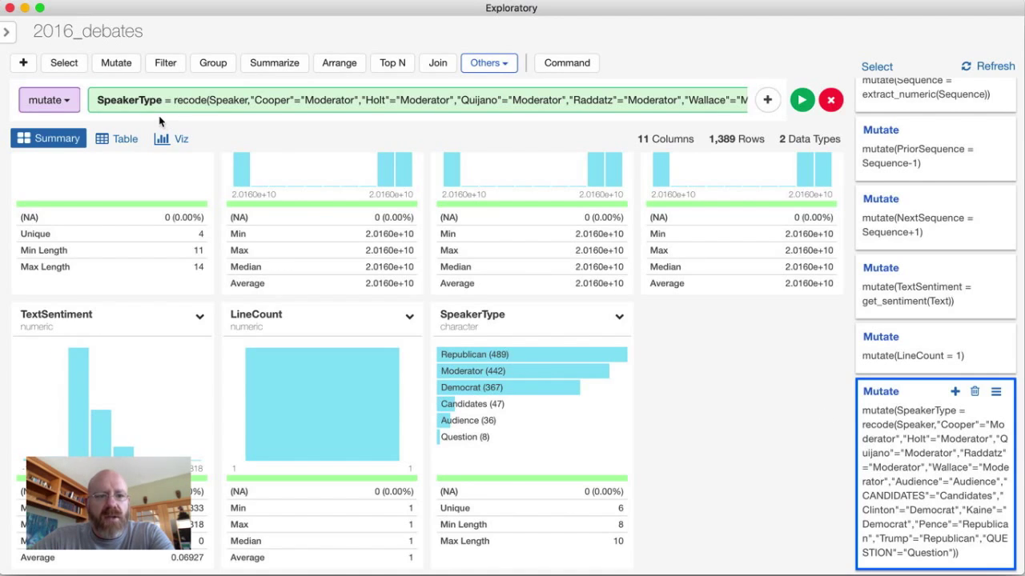
Browse the Text and Date functions available for a new Mutate column, and discard the empty Mutate step
click(116, 64)
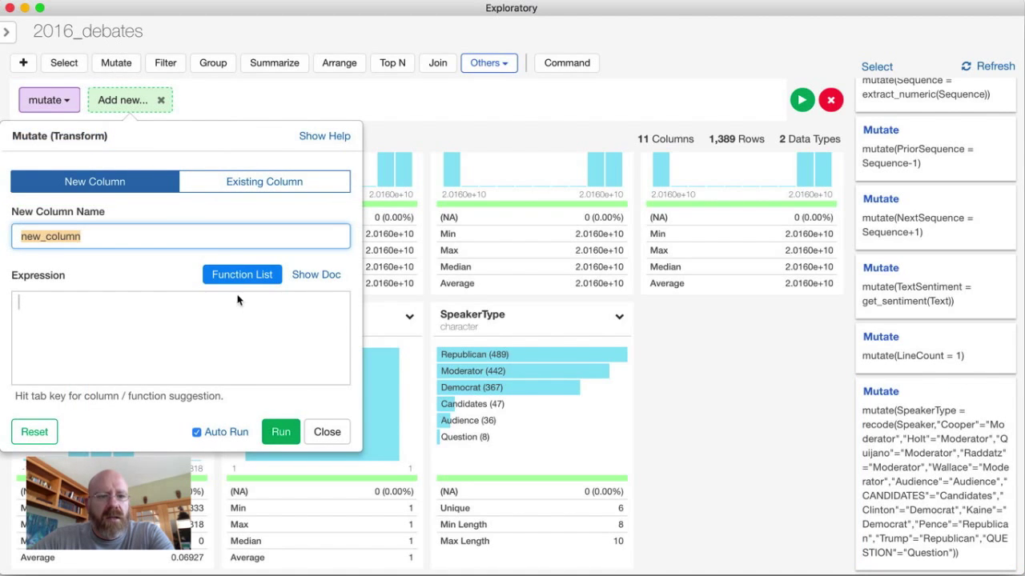
click(328, 277)
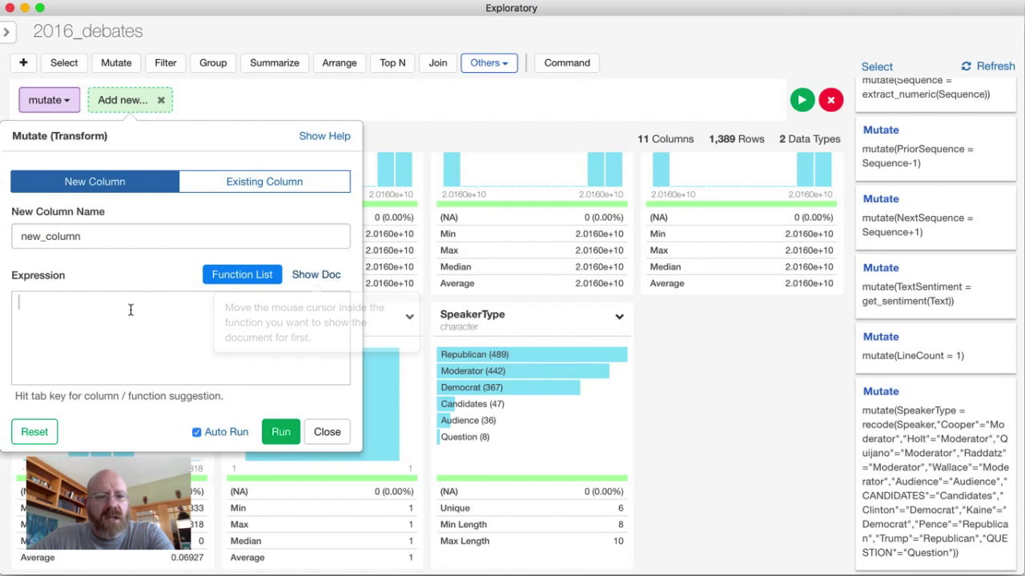
click(235, 278)
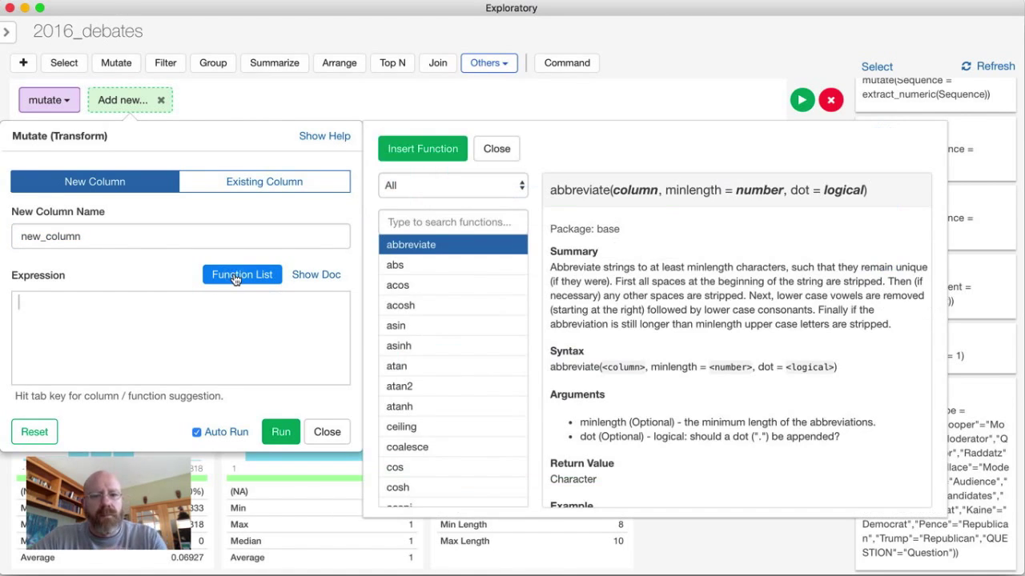
click(445, 186)
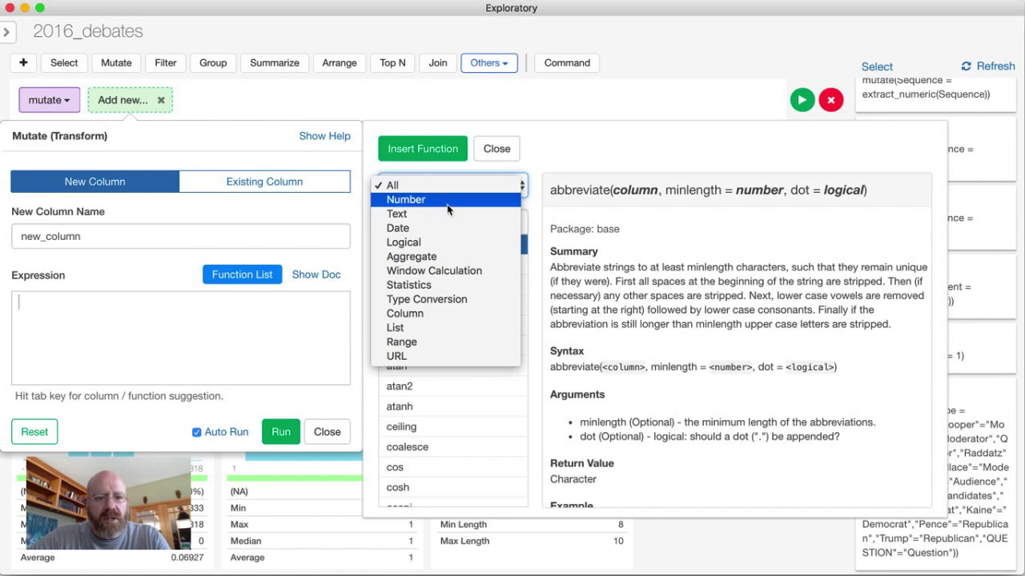
click(444, 213)
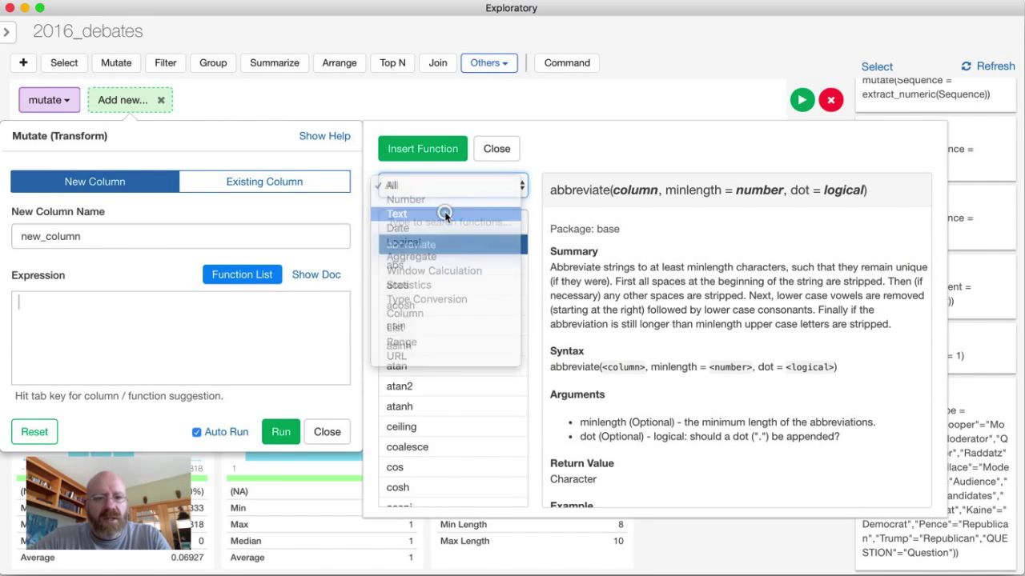
click(444, 185)
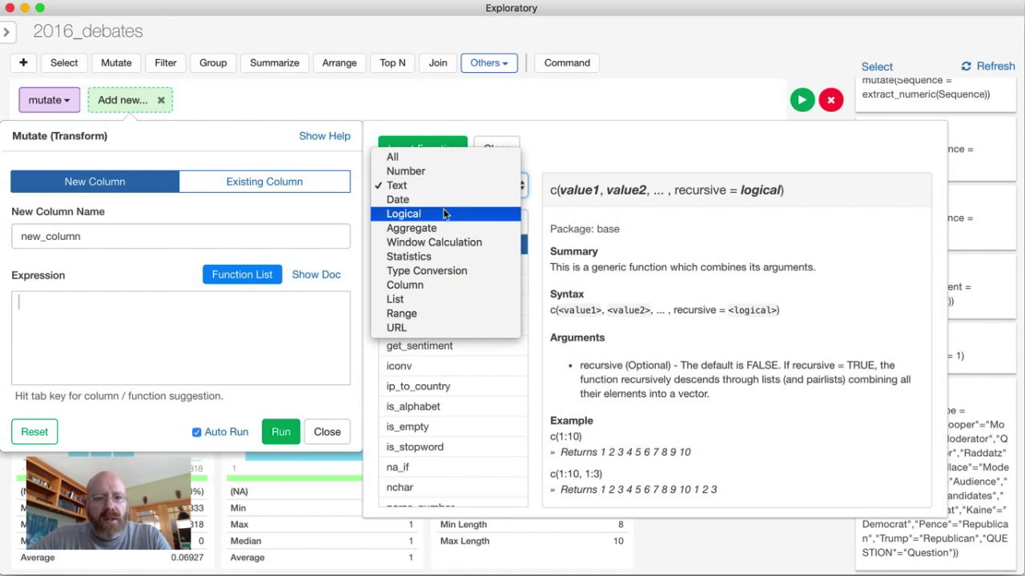
key(Escape)
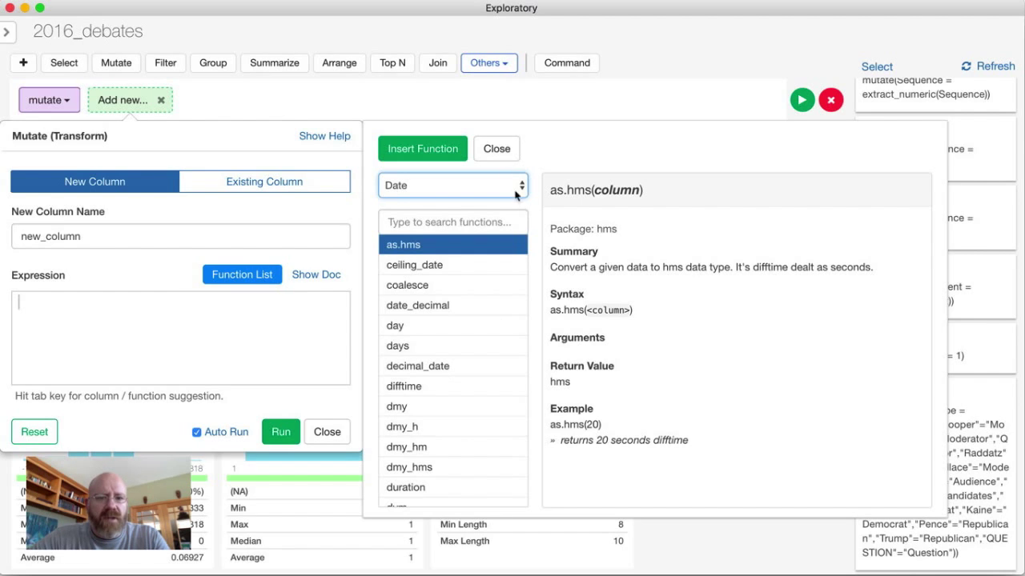
click(496, 149)
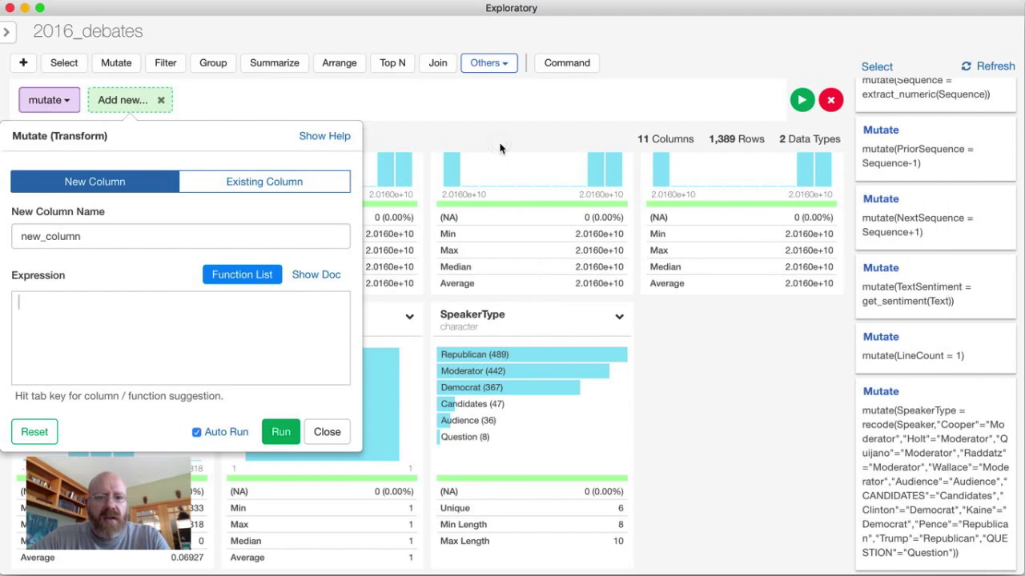
click(705, 409)
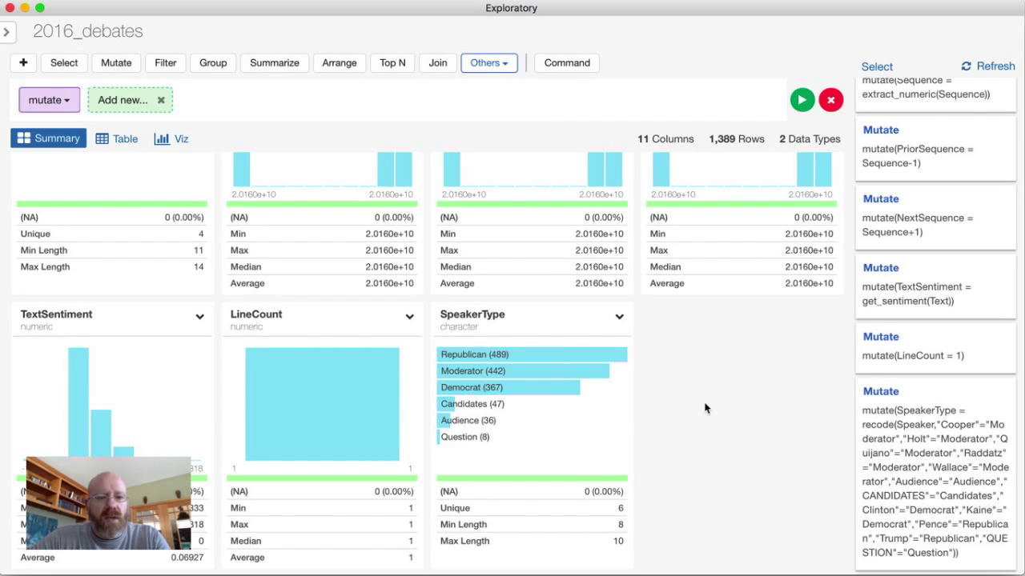
click(832, 99)
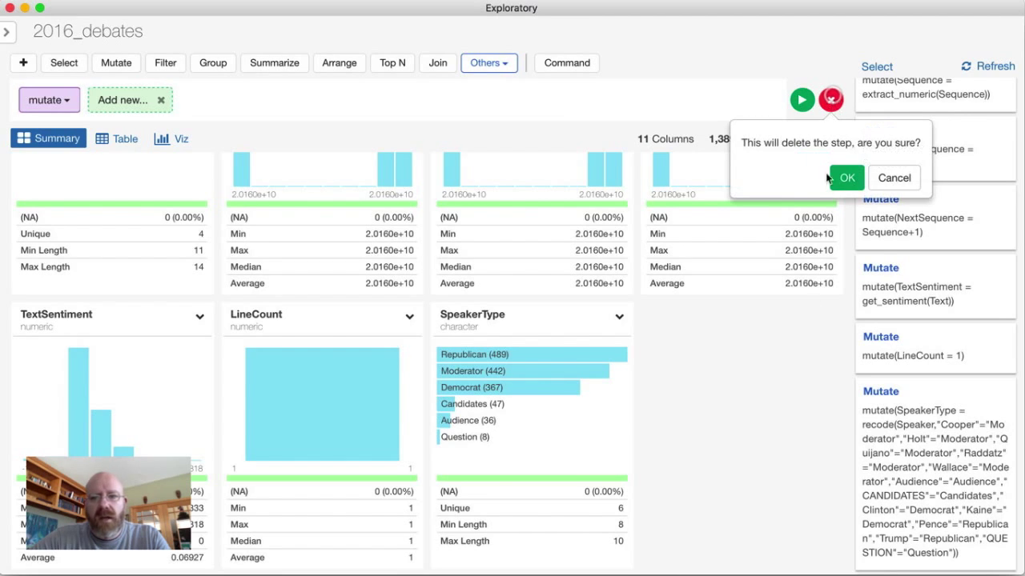
click(845, 176)
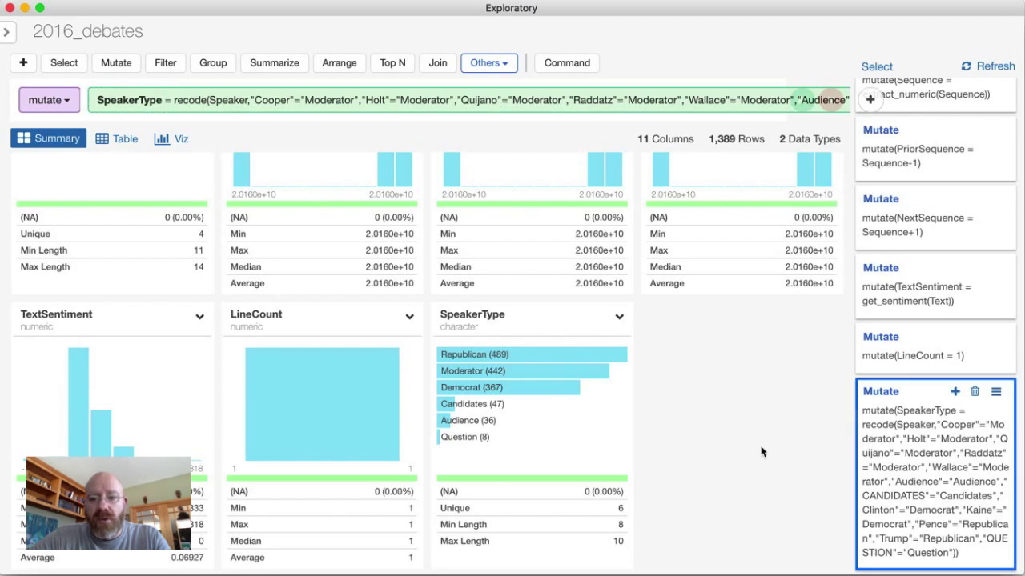
Generate the R script for the SpeakerType recode step and read through its library loading and data analysis steps
click(996, 391)
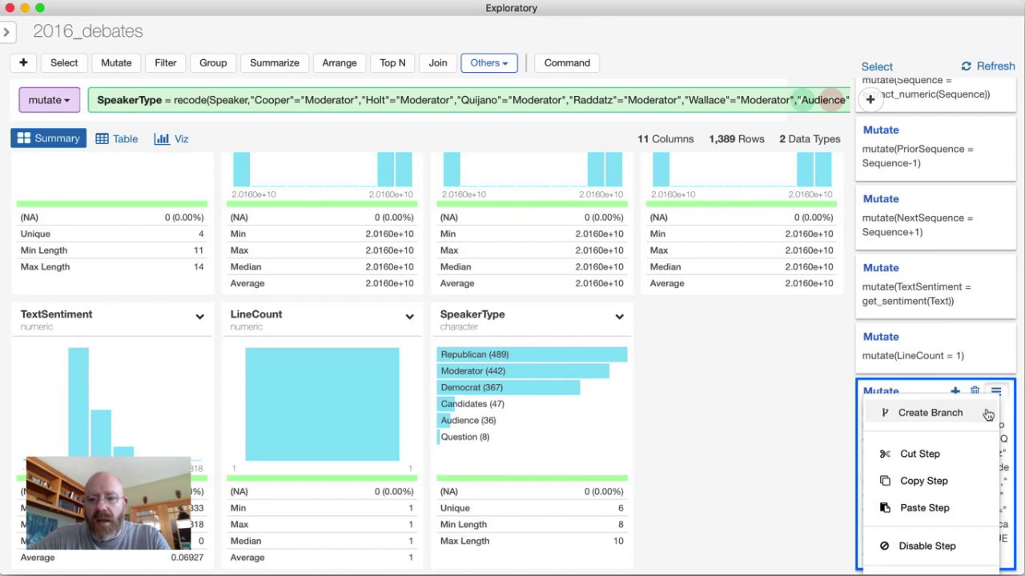
scroll(943, 462, down, 4)
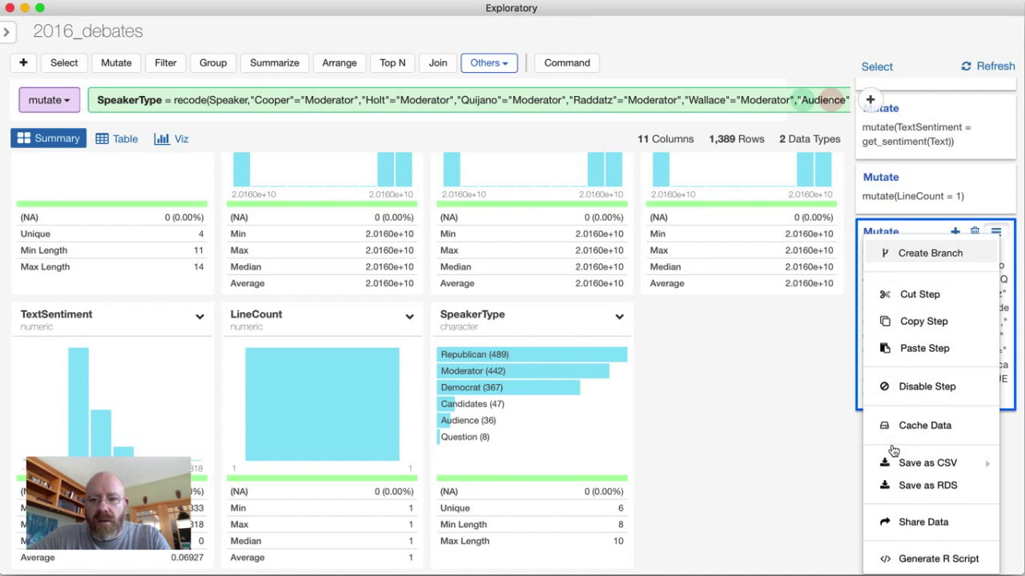
mouse_move(901, 464)
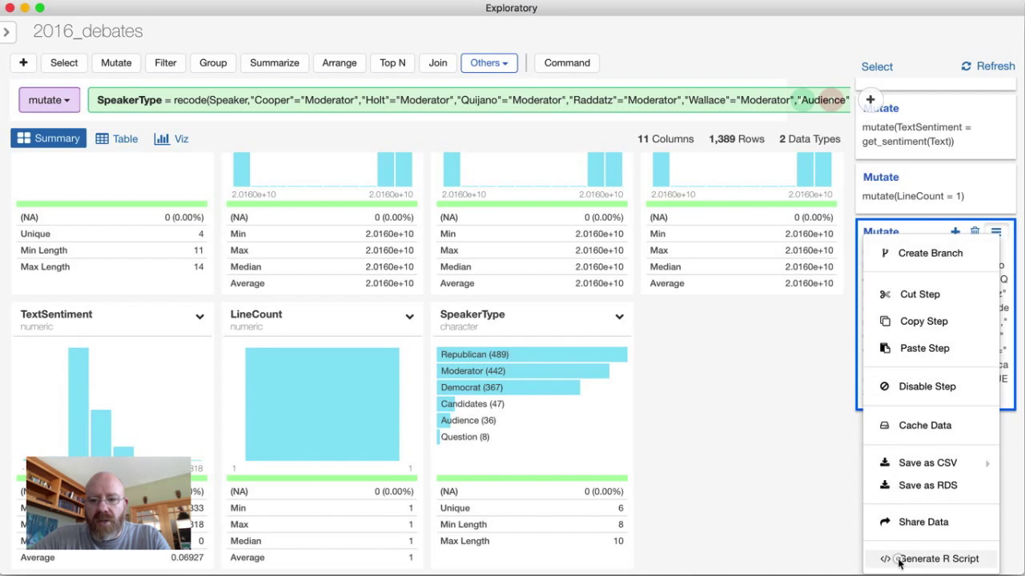
click(897, 560)
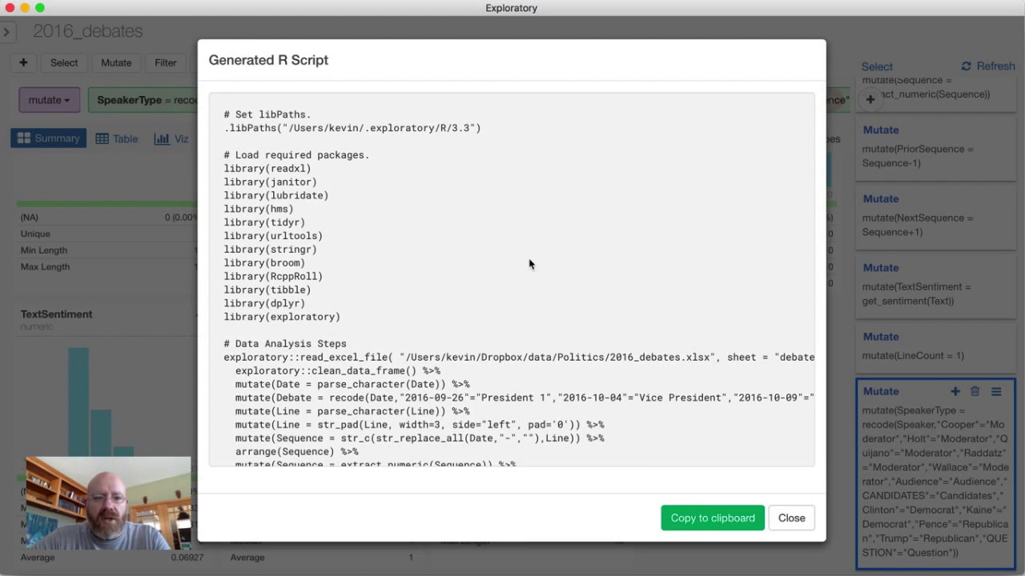
scroll(528, 264, down, 3)
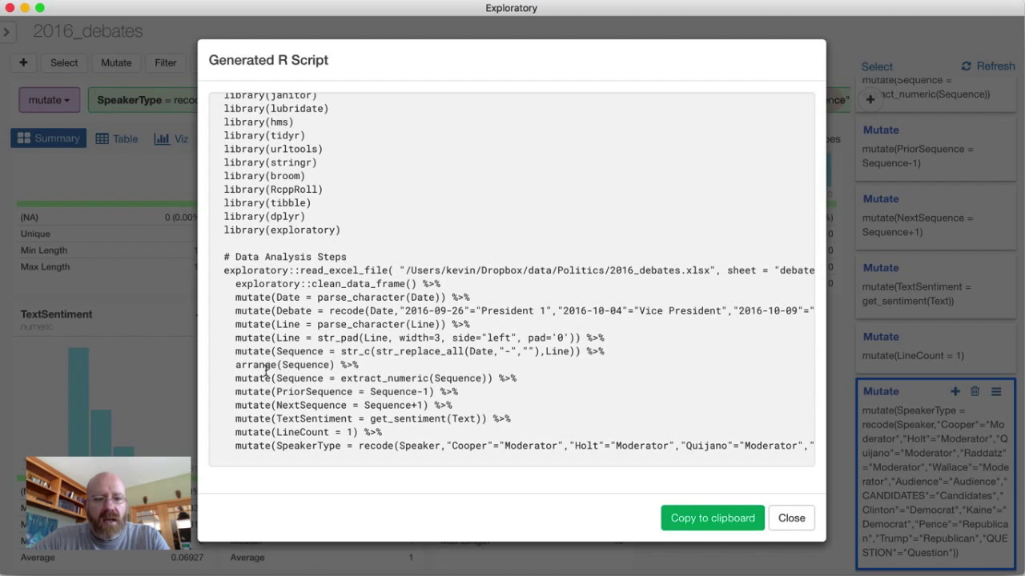
scroll(299, 249, up, 3)
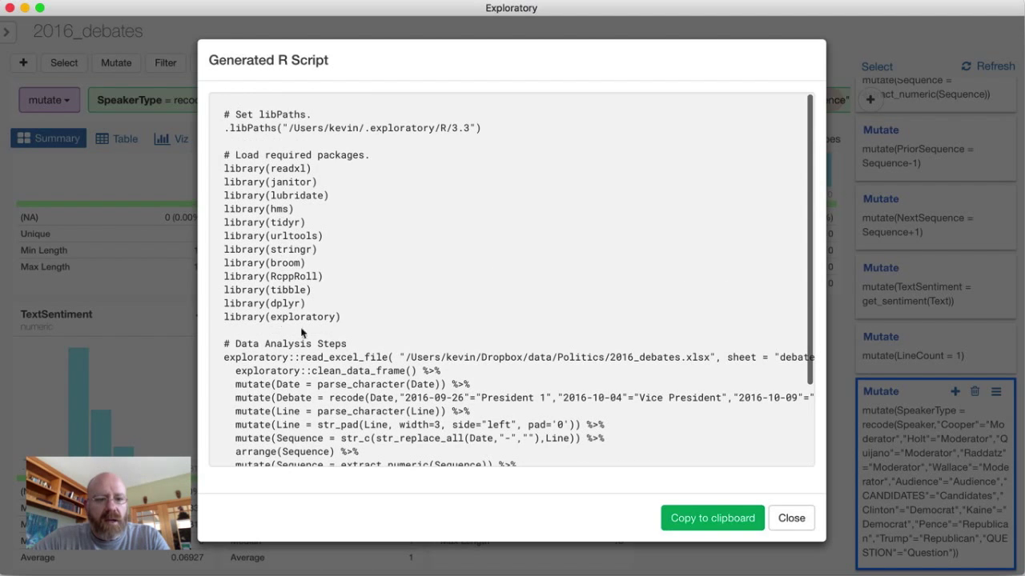
scroll(325, 344, down, 3)
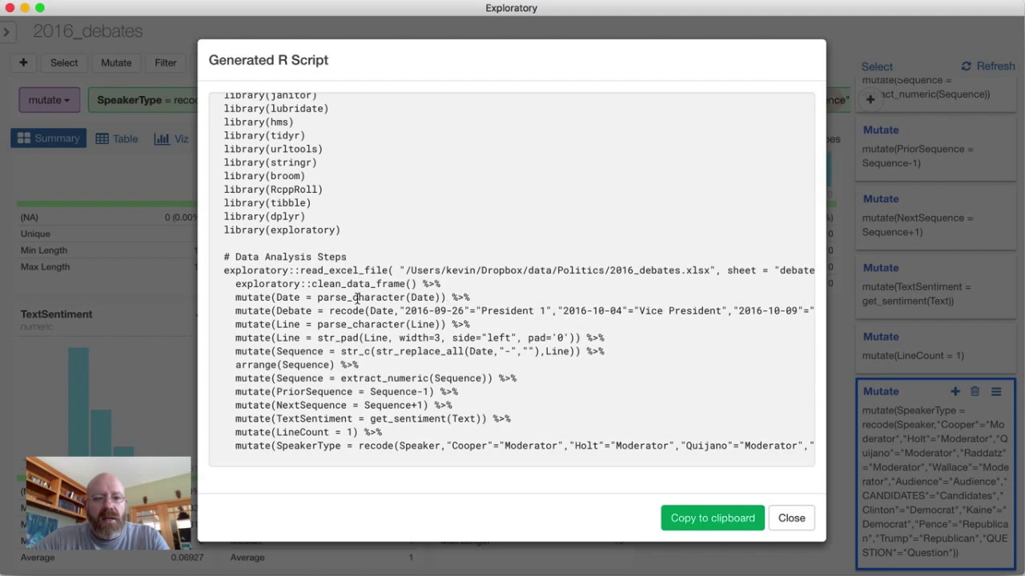
click(791, 519)
Create a BoxPlot chart of the debate data with Speaker on the X axis and TextSentiment on the Y axis
scroll(713, 418, up, 3)
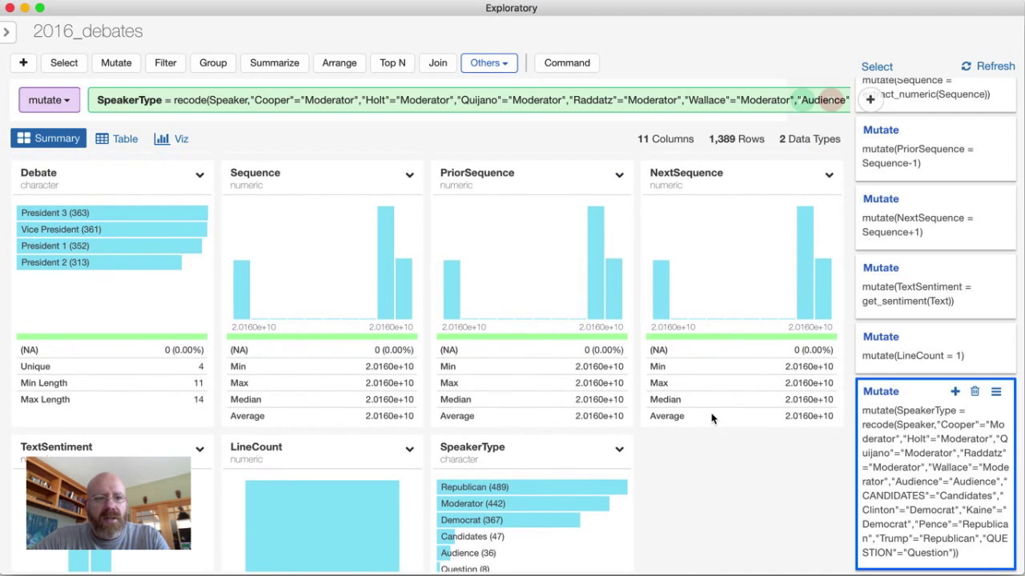
scroll(712, 419, up, 3)
scroll(712, 418, down, 5)
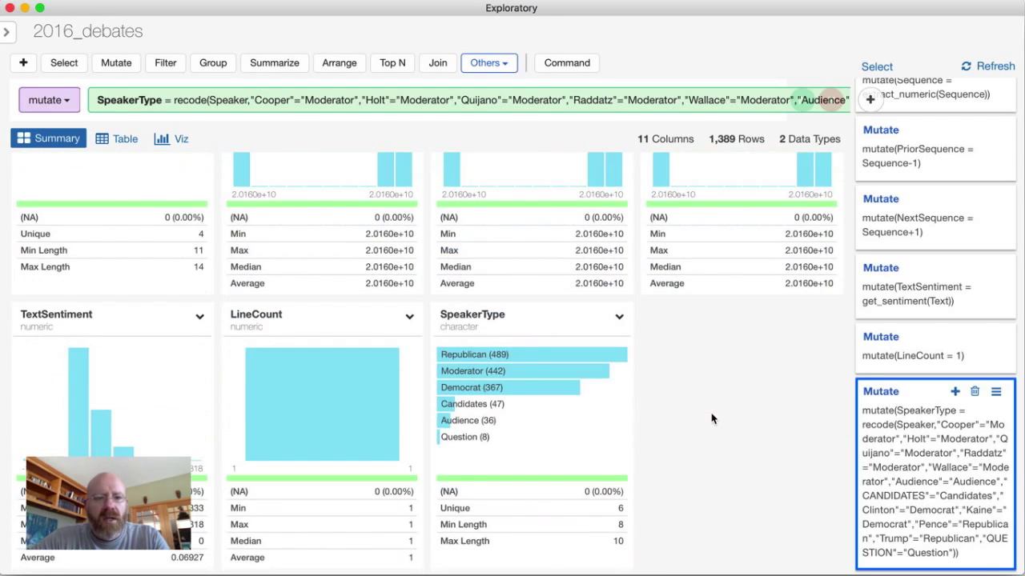
click(164, 139)
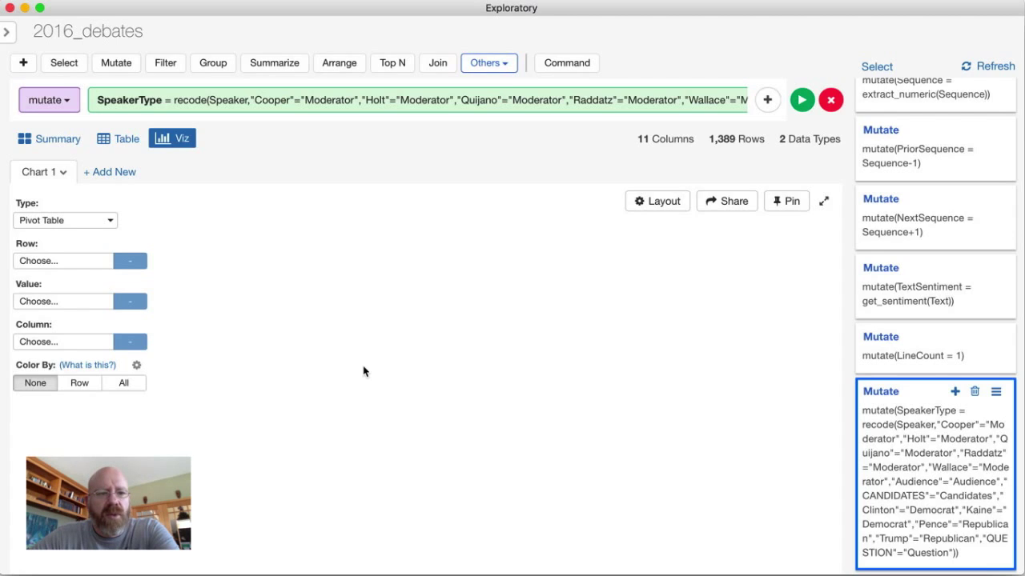
click(106, 222)
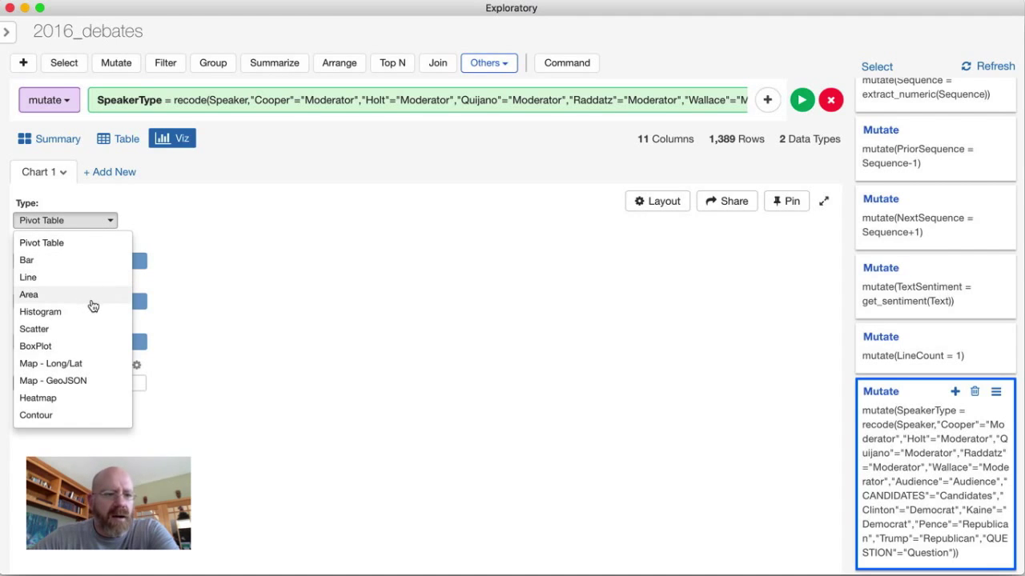
click(100, 349)
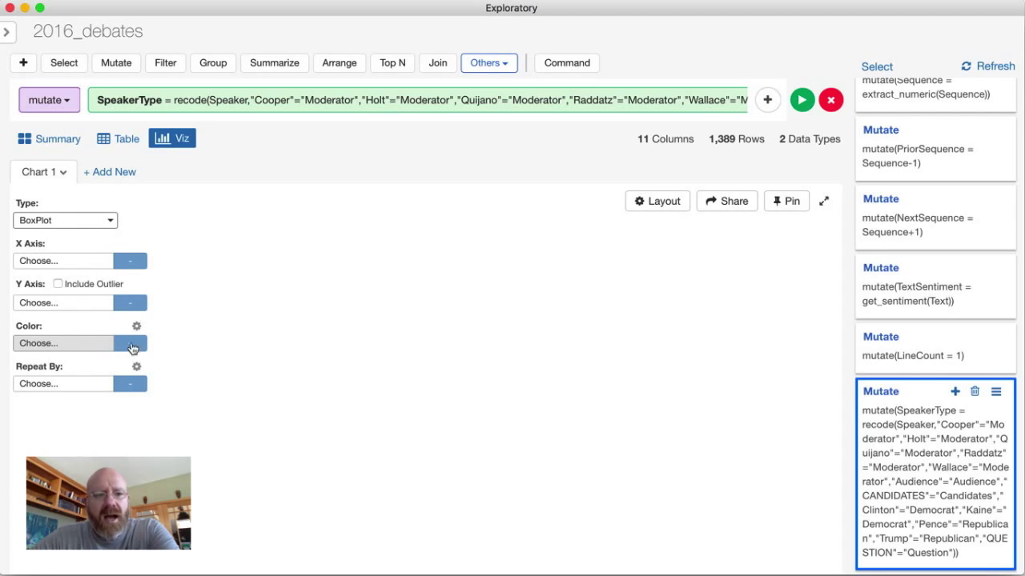
click(101, 268)
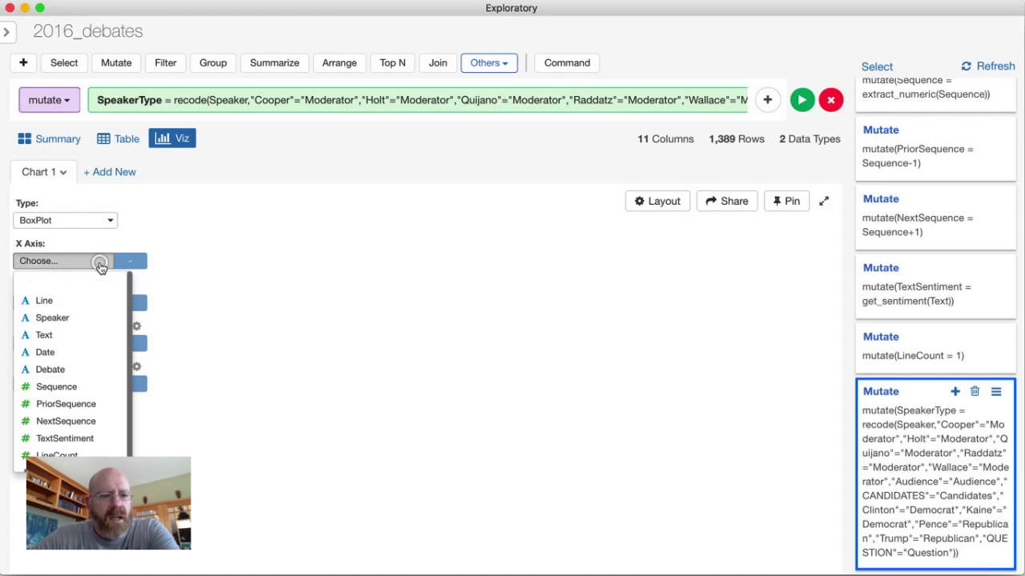
click(91, 321)
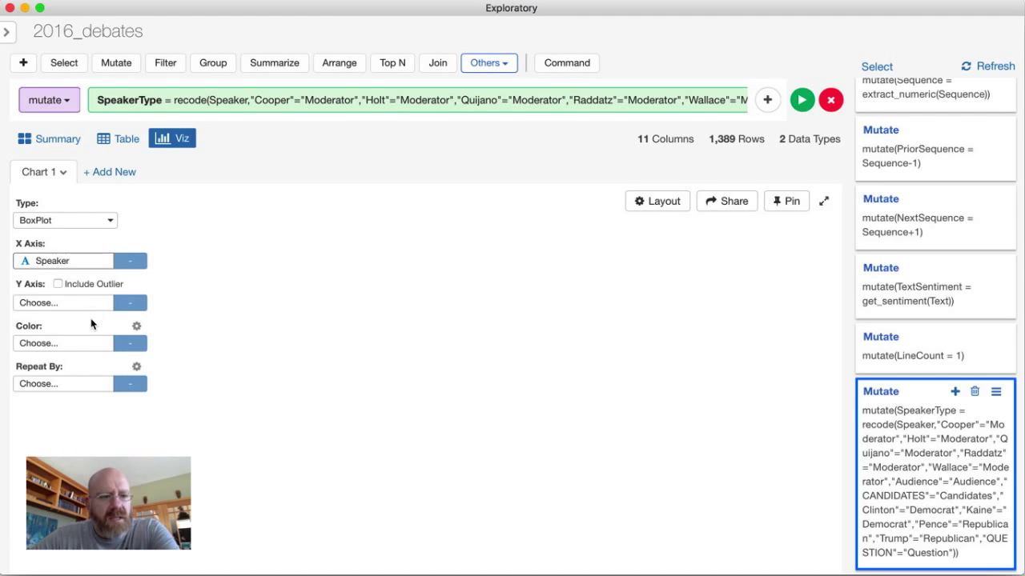
click(100, 303)
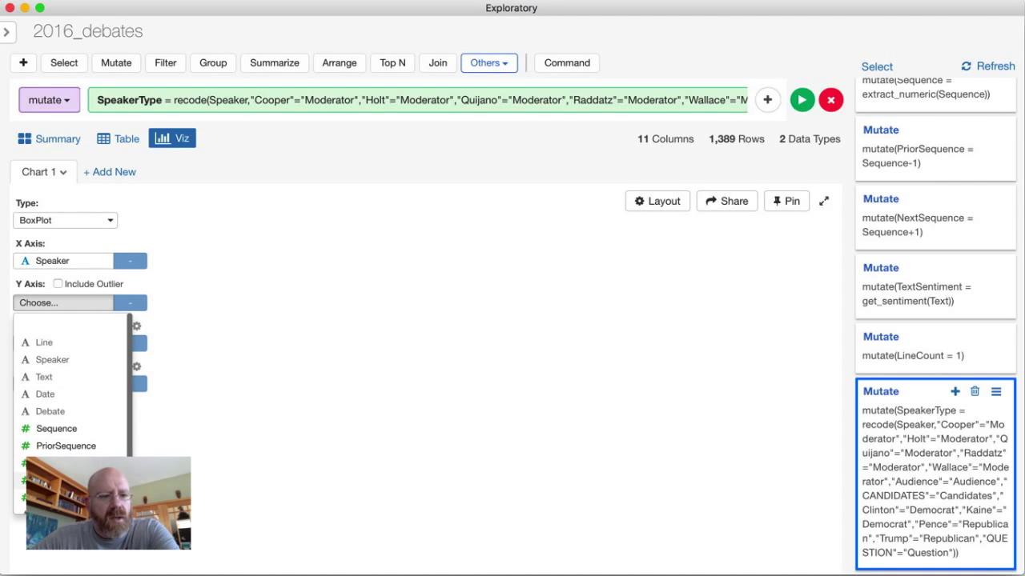
click(80, 481)
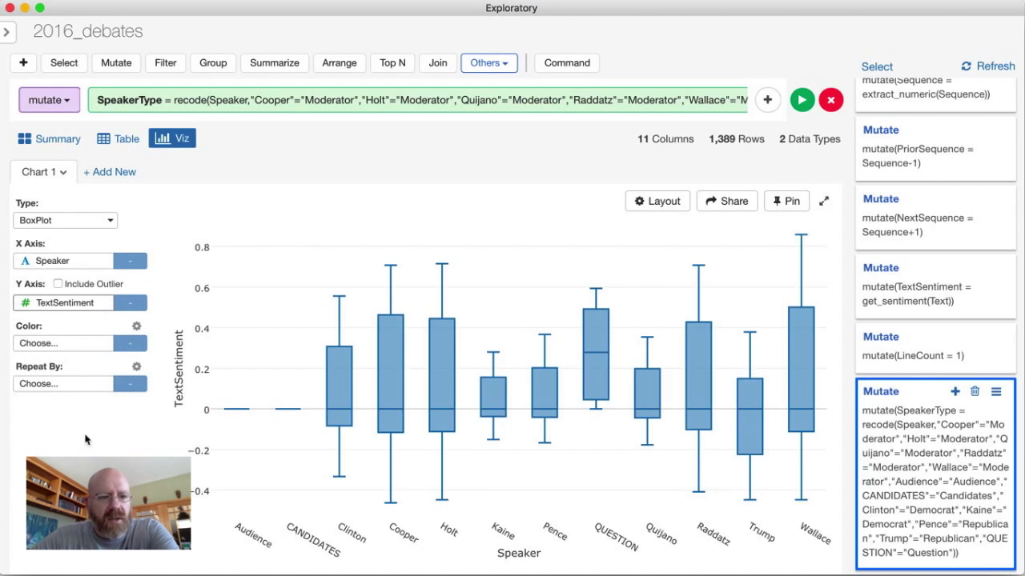
Colour the box plot by SpeakerType
click(104, 344)
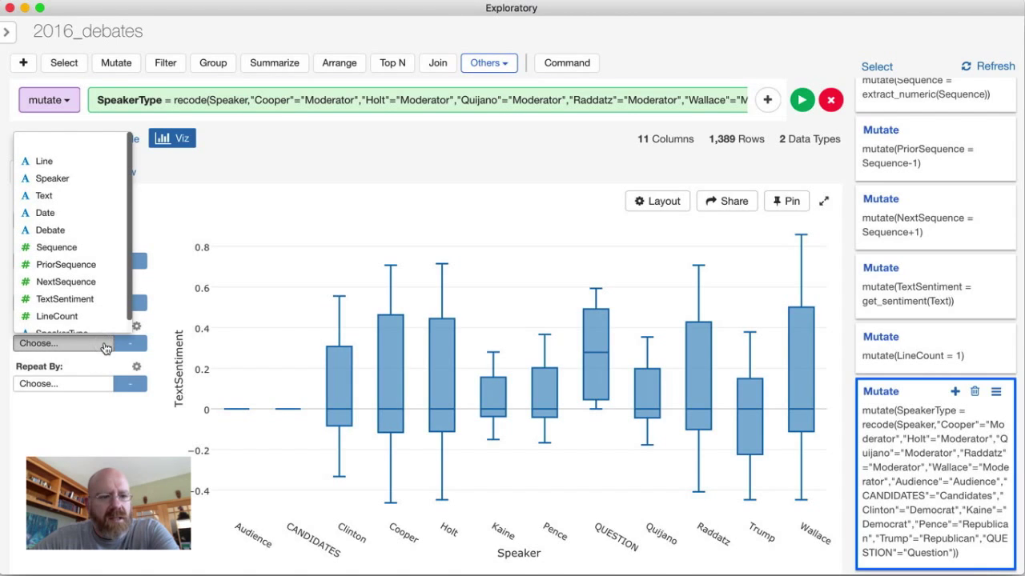
scroll(92, 281, down, 1)
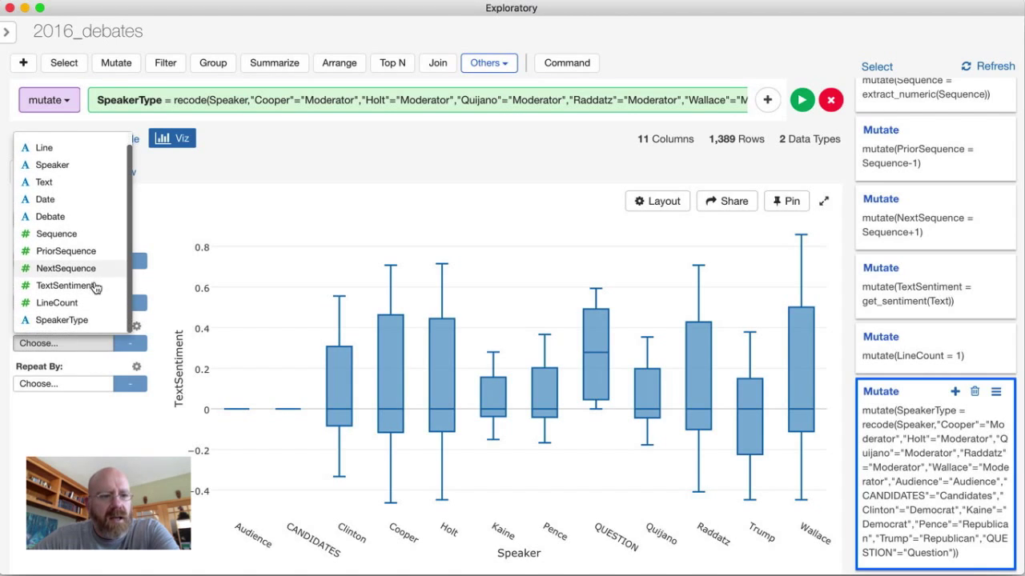
click(80, 319)
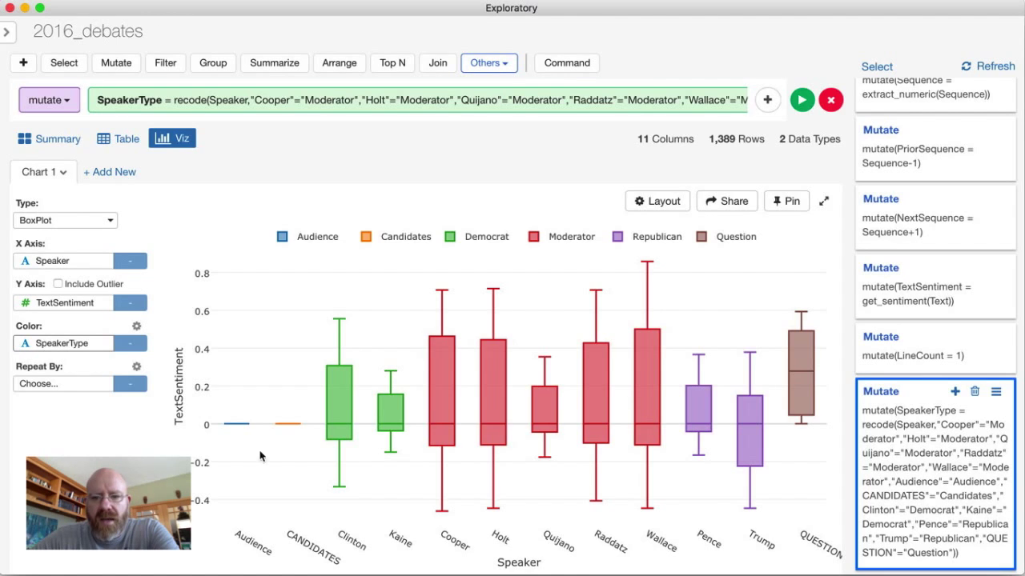
Enlarge the box plot to examine the TextSentiment distribution of individual speakers, and return to the chart editor
click(824, 201)
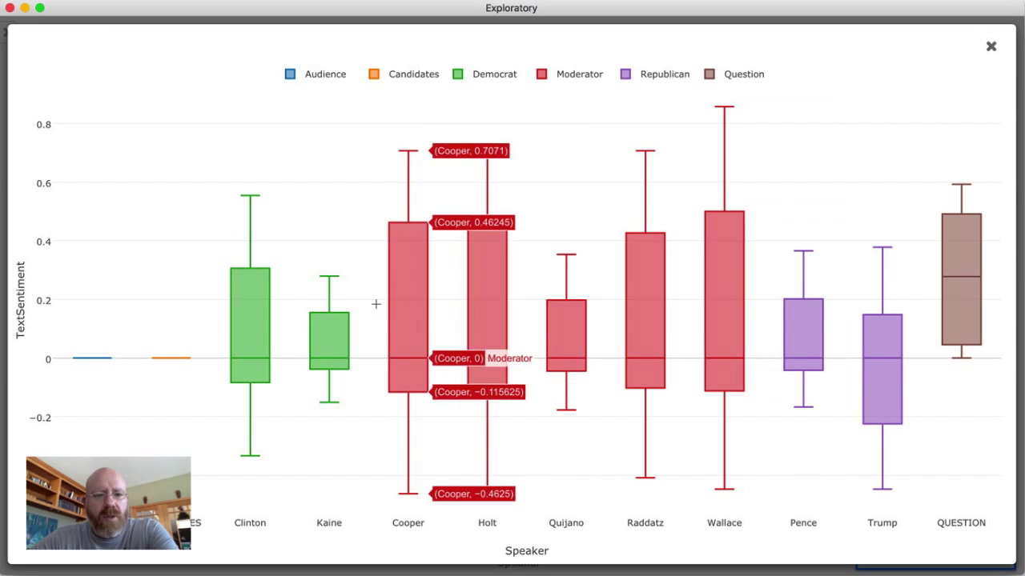
mouse_move(334, 333)
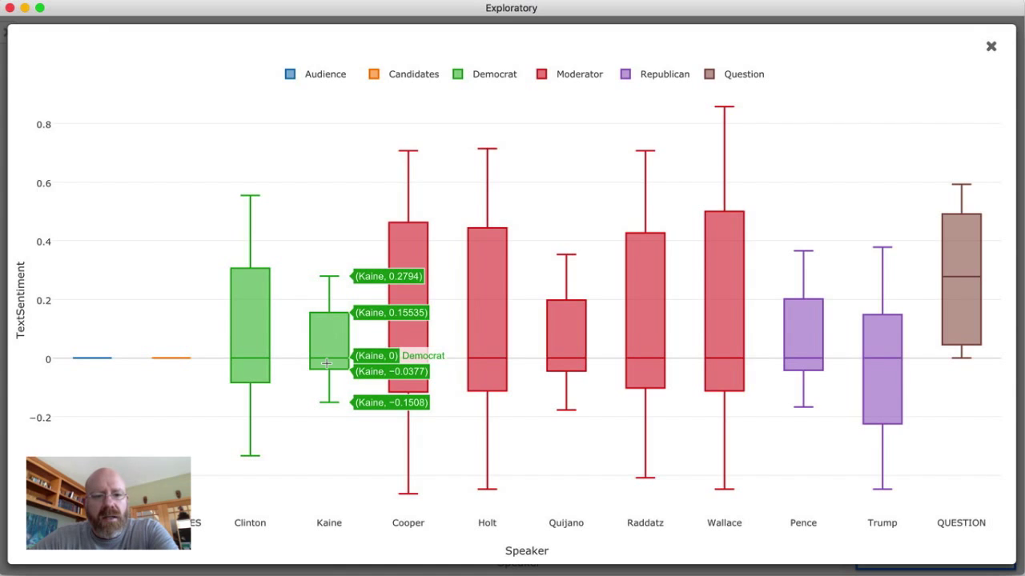
mouse_move(242, 299)
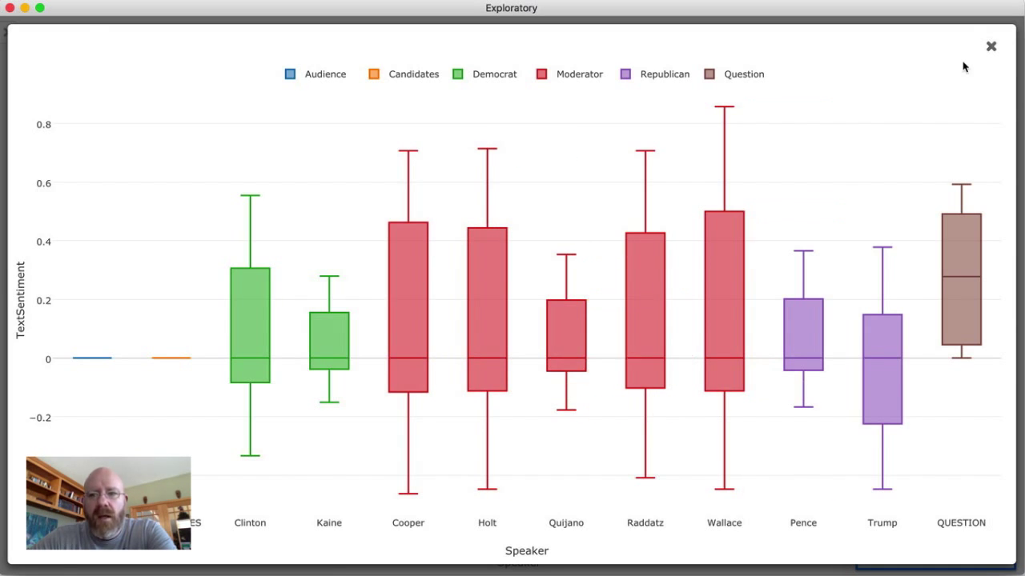
click(990, 48)
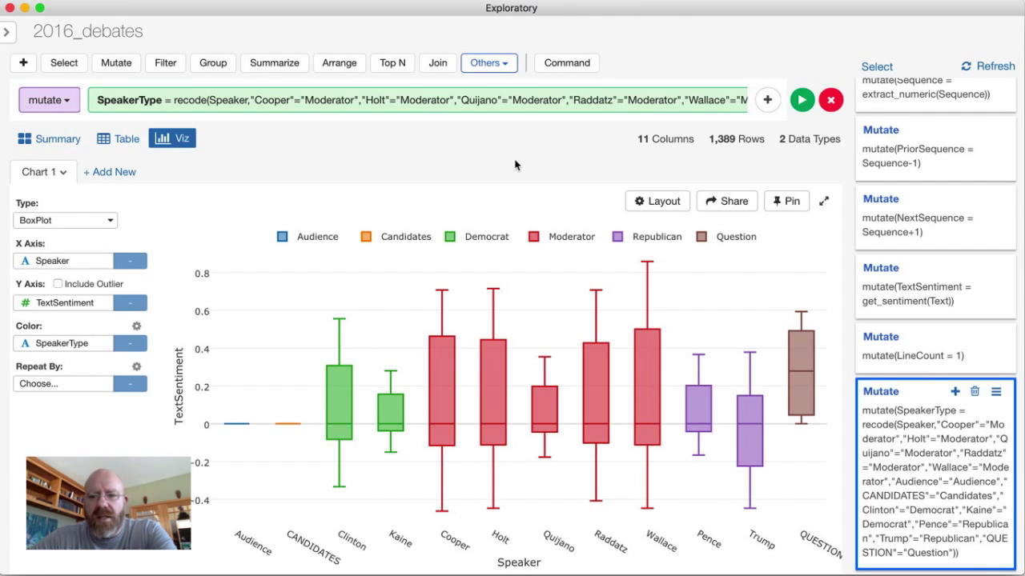
Review the export options for the SpeakerType step, including the delimiters offered for saving as CSV
click(996, 395)
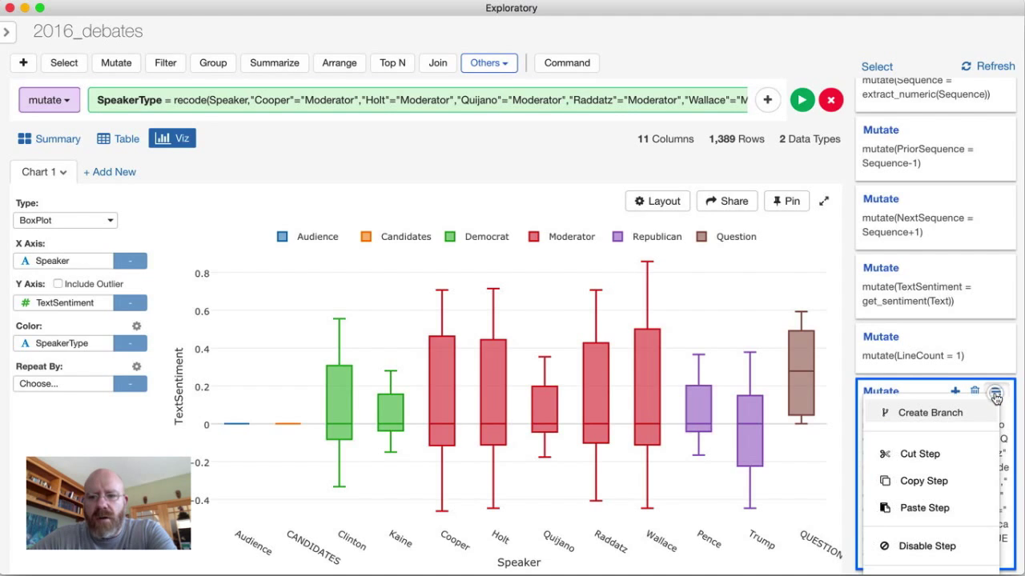
scroll(899, 475, down, 5)
mouse_move(945, 442)
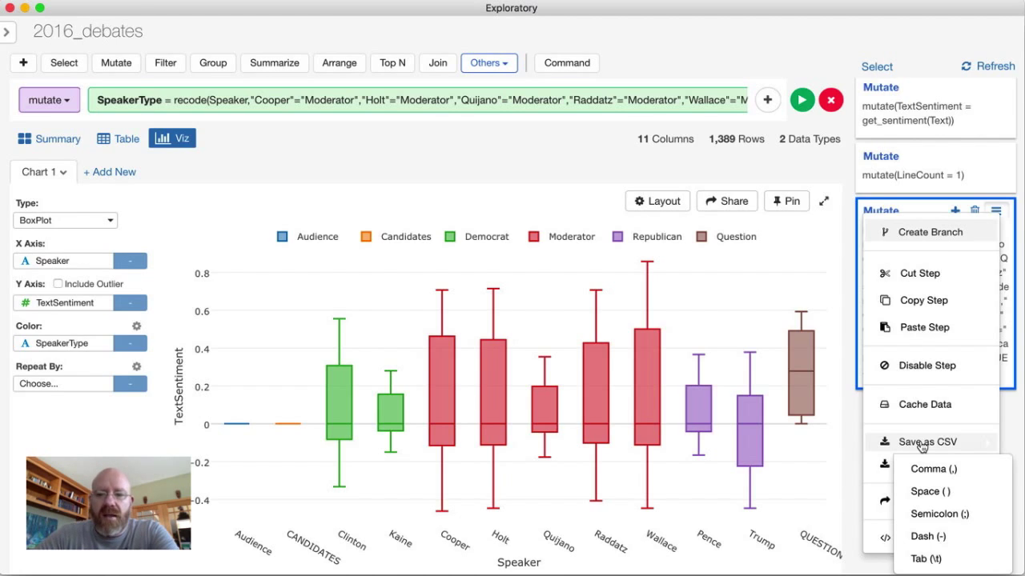
scroll(921, 448, up, 1)
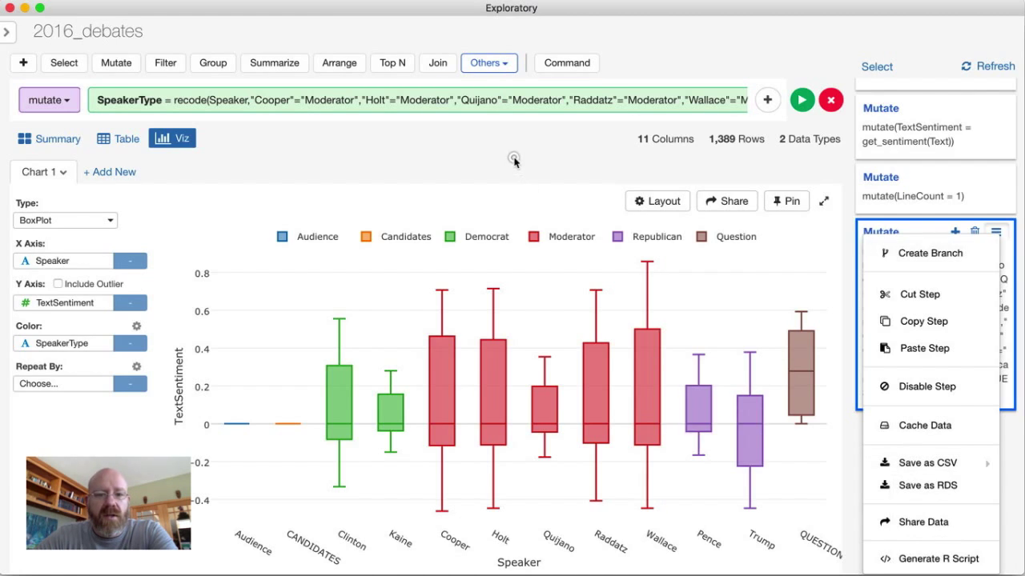
click(514, 162)
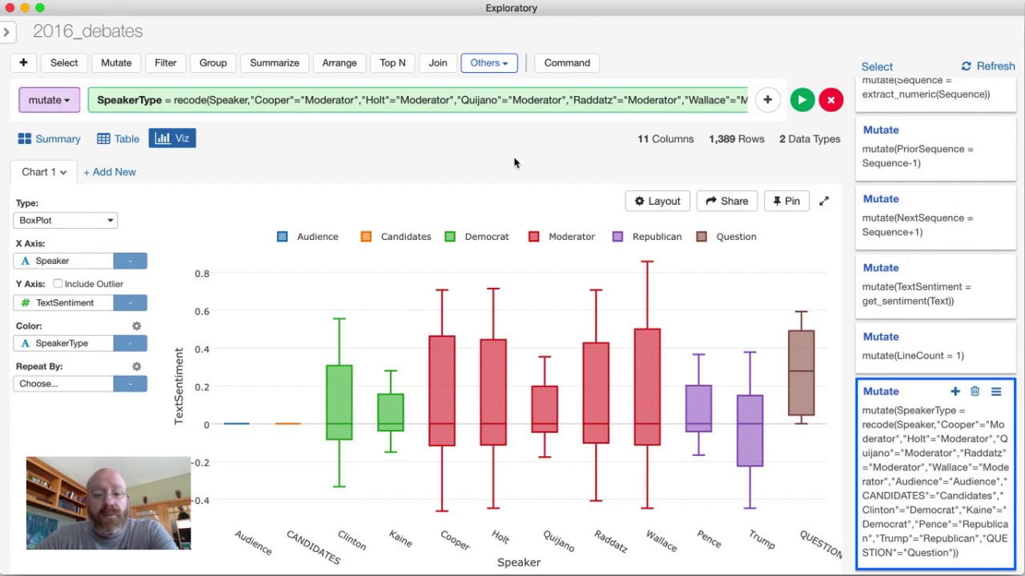